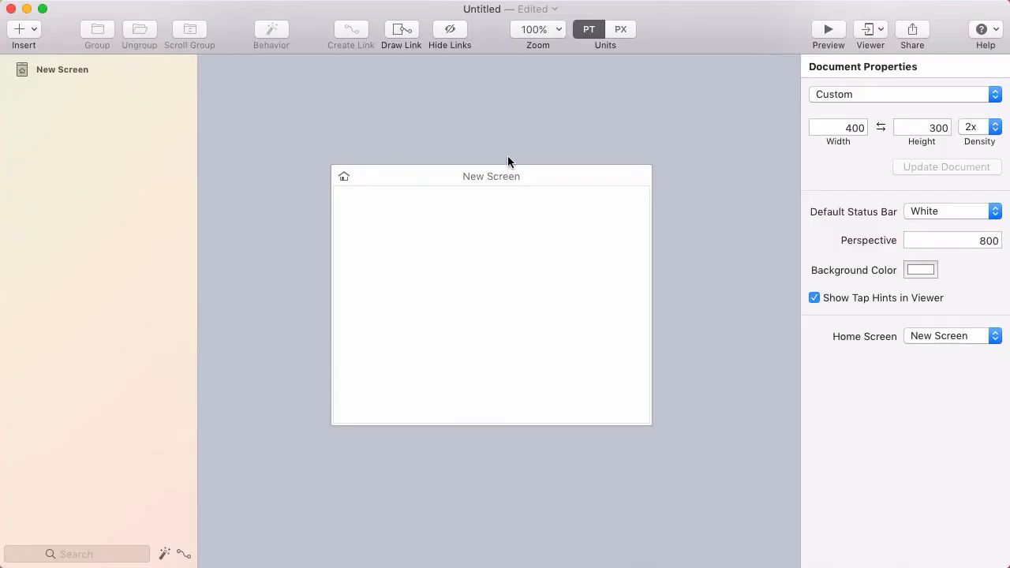
Add the text "Header" near the screen's upper-left corner and enlarge its font size
left_click(442, 214)
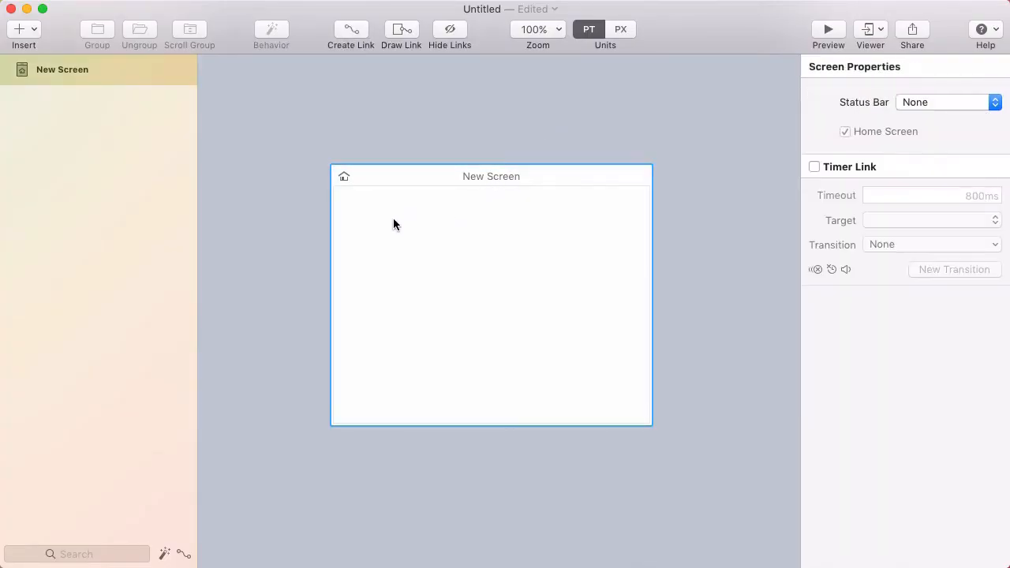
key("t")
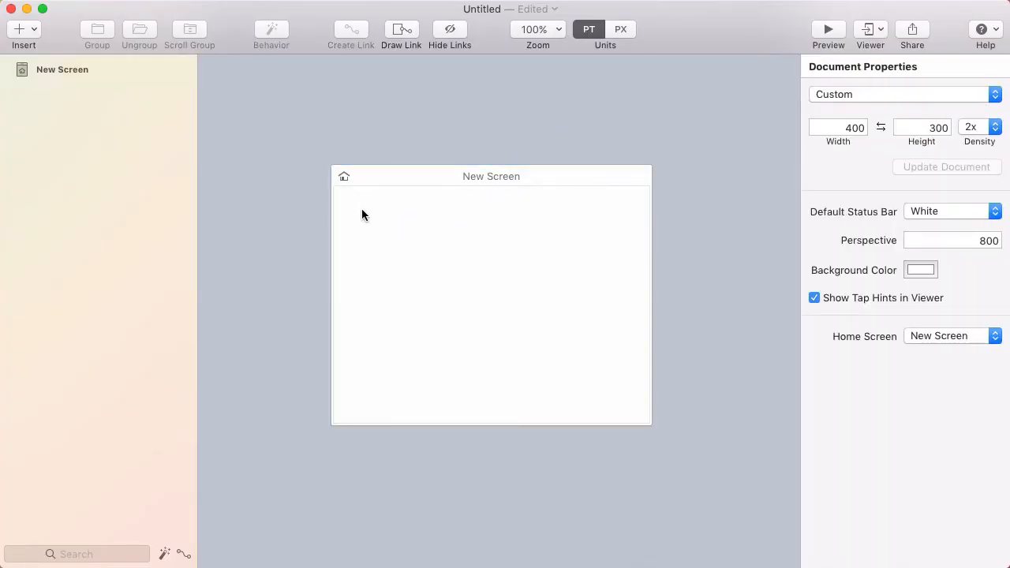
left_click(362, 209)
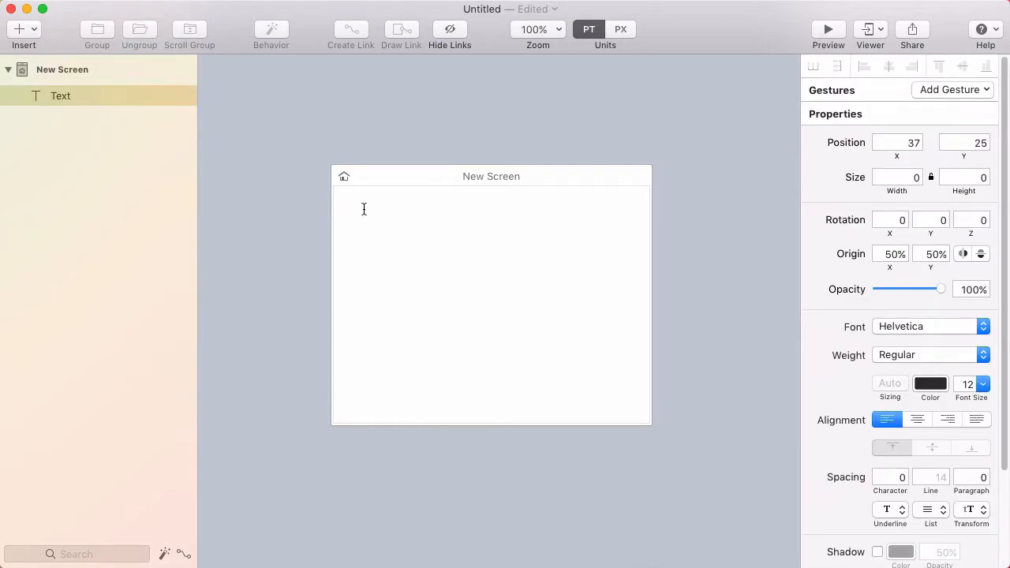
type("Header")
key("cmd+a")
left_click_drag(962, 397, 962, 397)
left_click(376, 246)
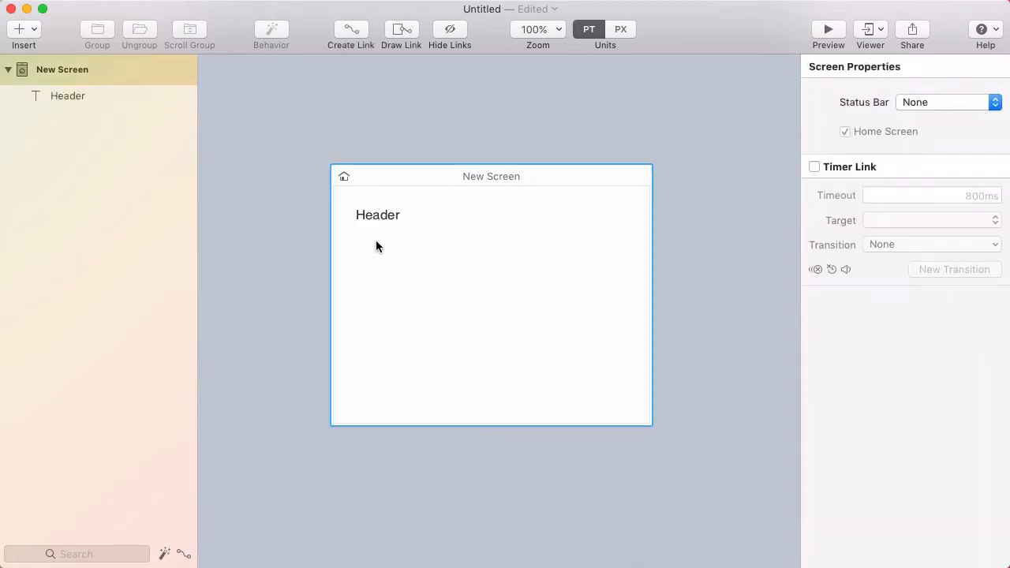
Draw a straight horizontal line about 336 wide beneath the Header text
key("v")
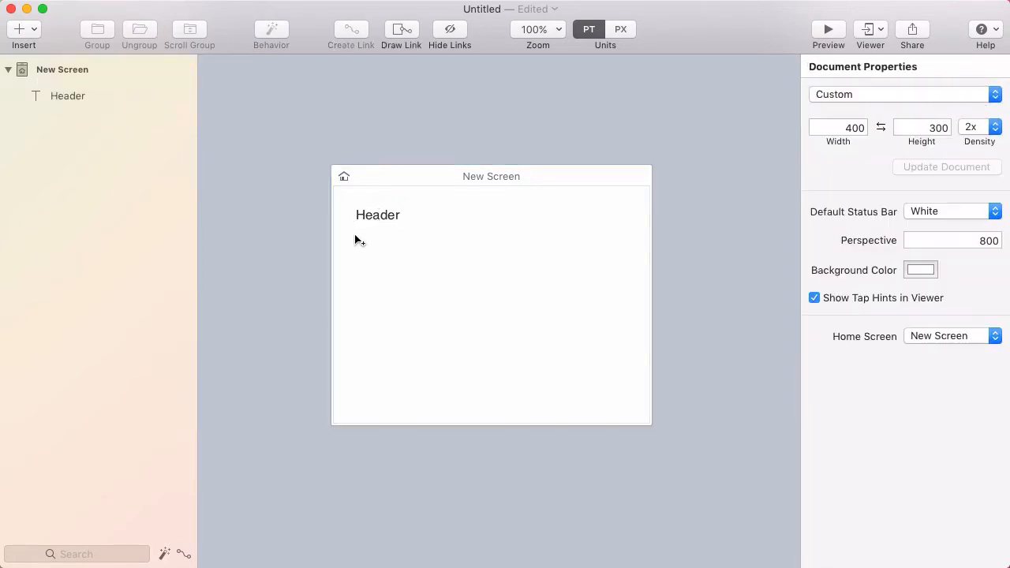
left_click(355, 236)
key("Escape")
left_click(358, 236)
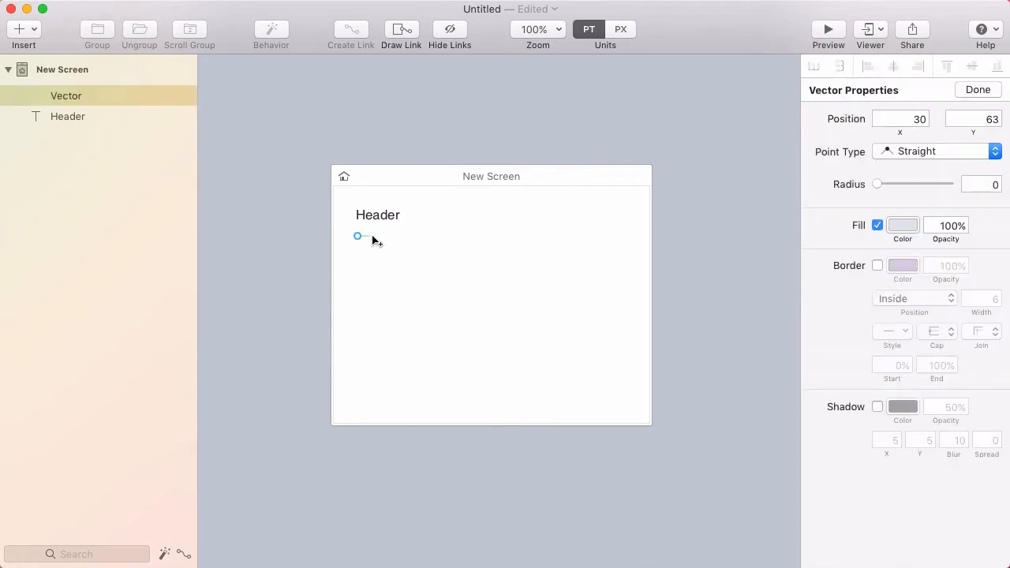
left_click(623, 236)
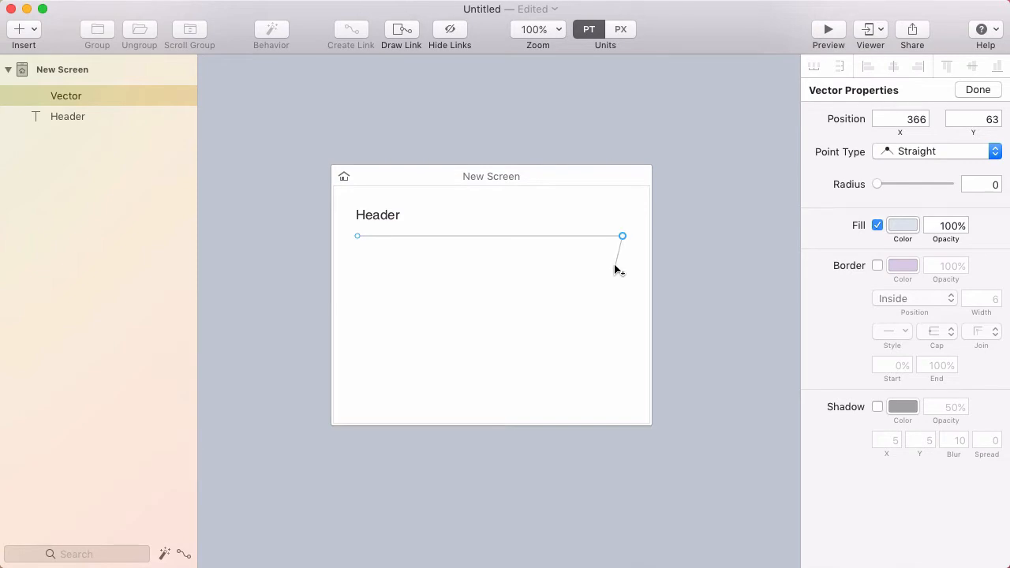
key("Escape")
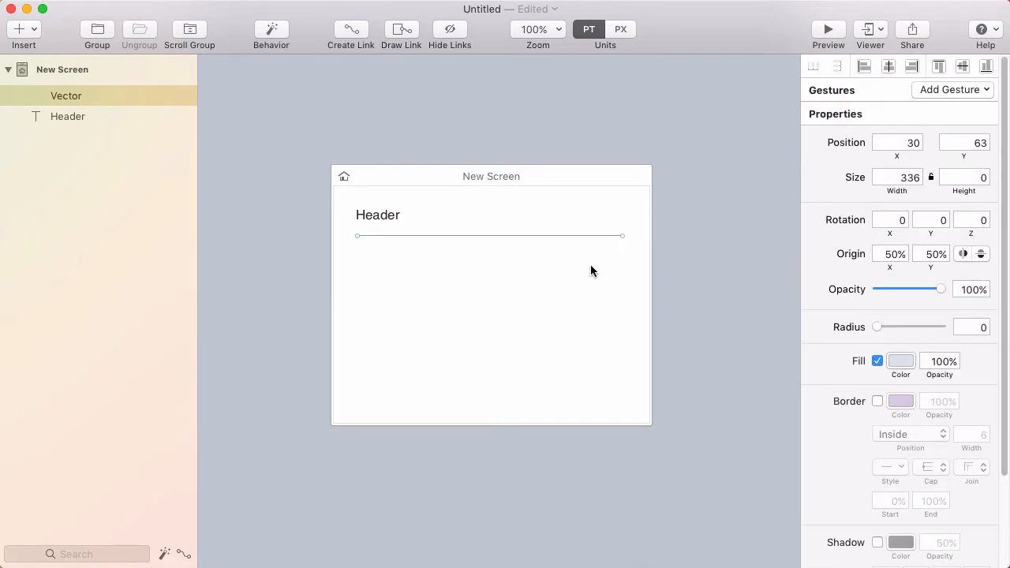
Turn off the line's fill and give it a blue border with width 2 and Middle position
left_click(878, 360)
left_click(877, 401)
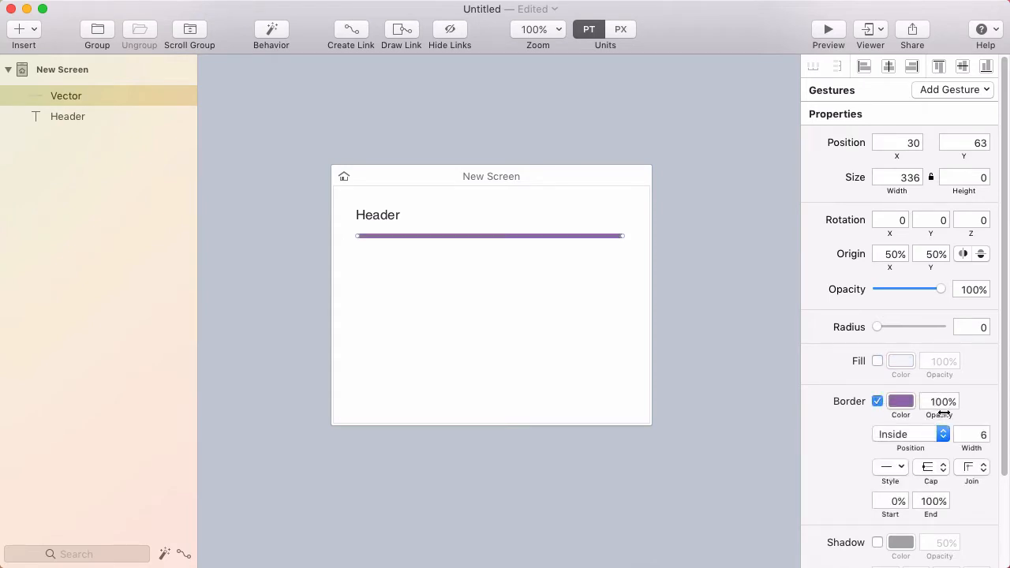
double_click(978, 434)
key("BackSpace")
type("2")
left_click(911, 440)
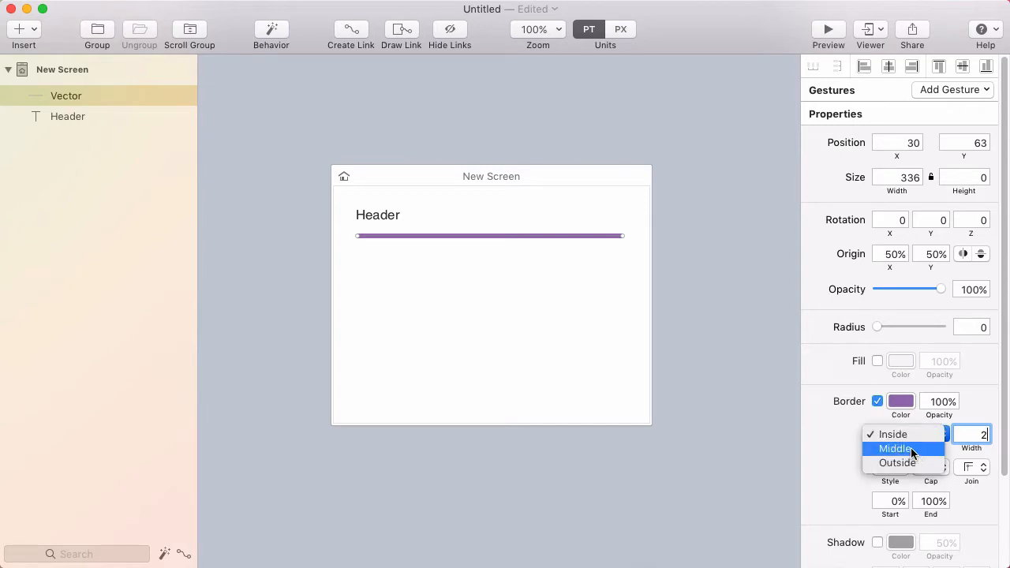
left_click(911, 447)
left_click(902, 401)
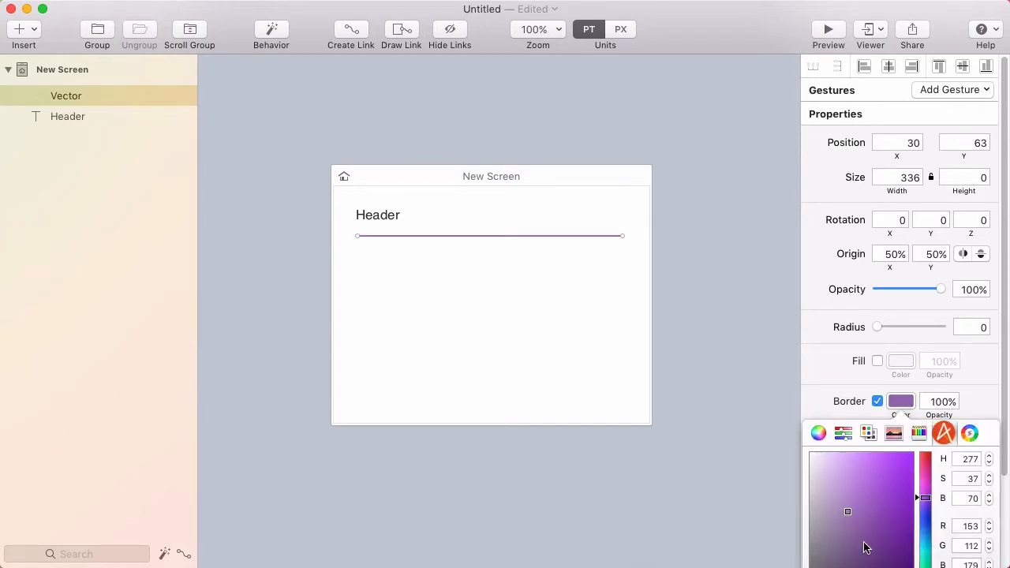
left_click(876, 565)
left_click(530, 289)
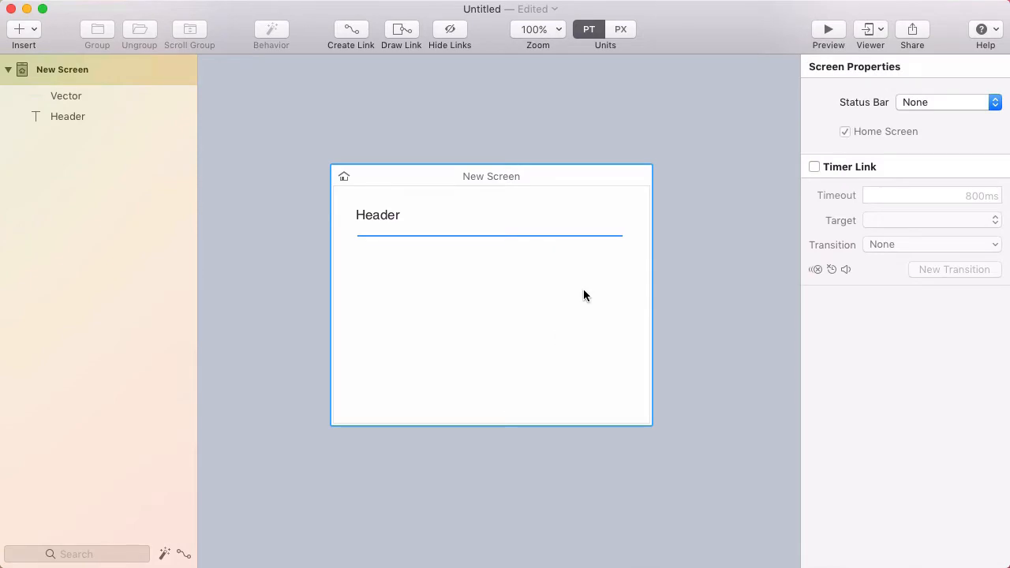
Draw a short horizontal line about 20 wide above the right end of the header underline
left_click(600, 204)
key("v")
left_click(588, 205)
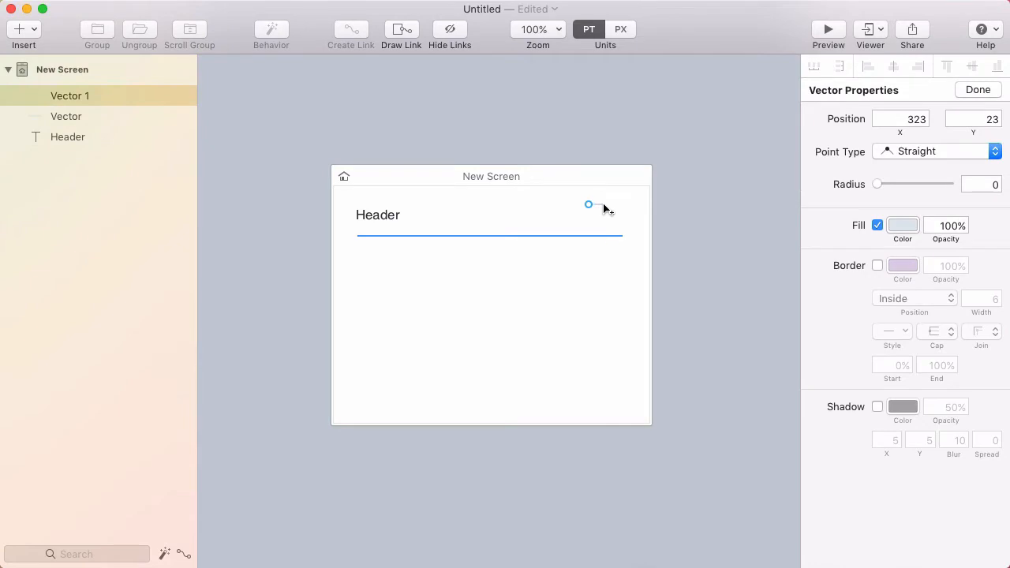
left_click(603, 205)
key("Escape")
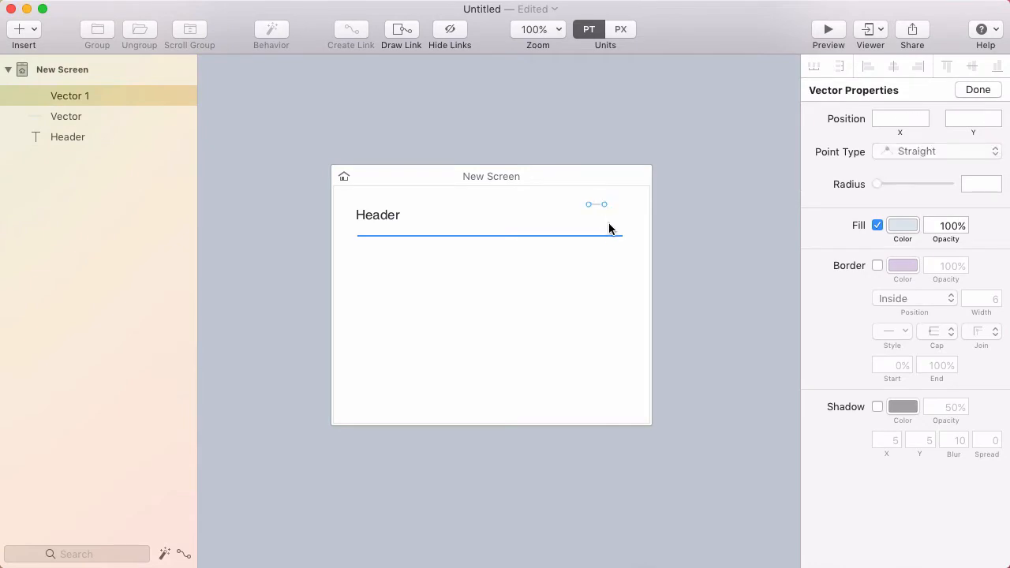
key("Escape")
Copy the header underline's style and apply it to the short line
left_click(597, 235)
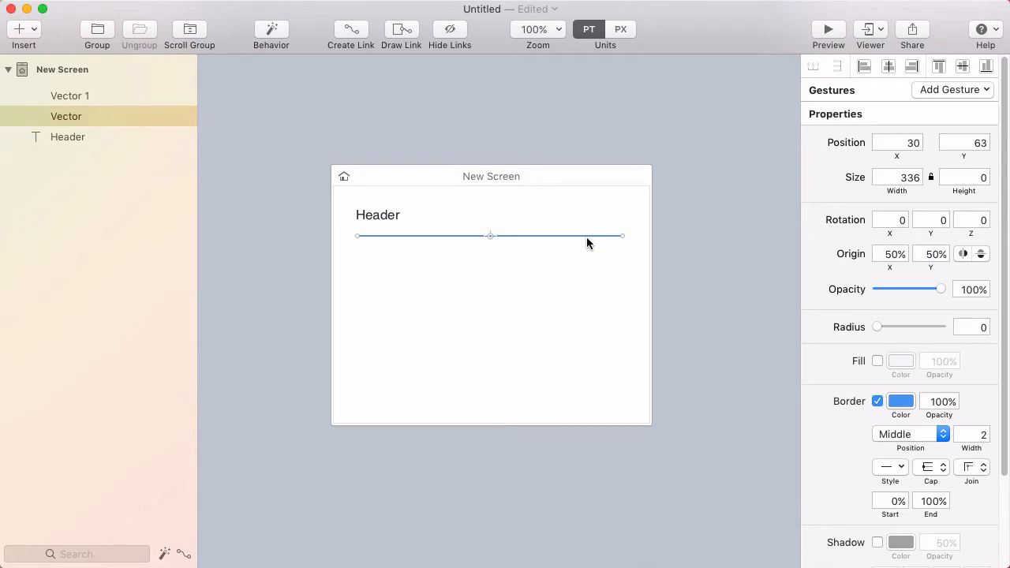
left_click(579, 193)
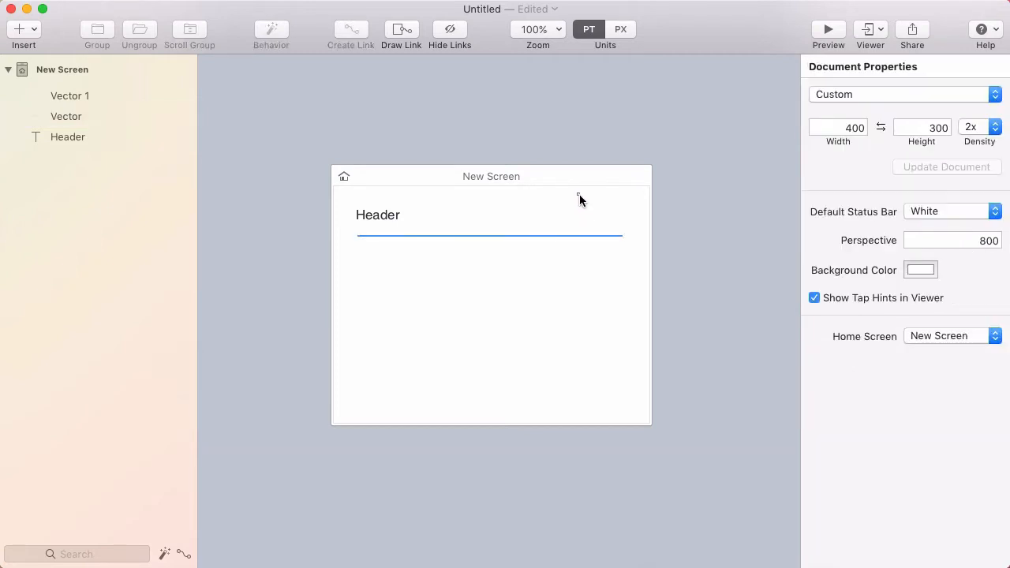
left_click(617, 211)
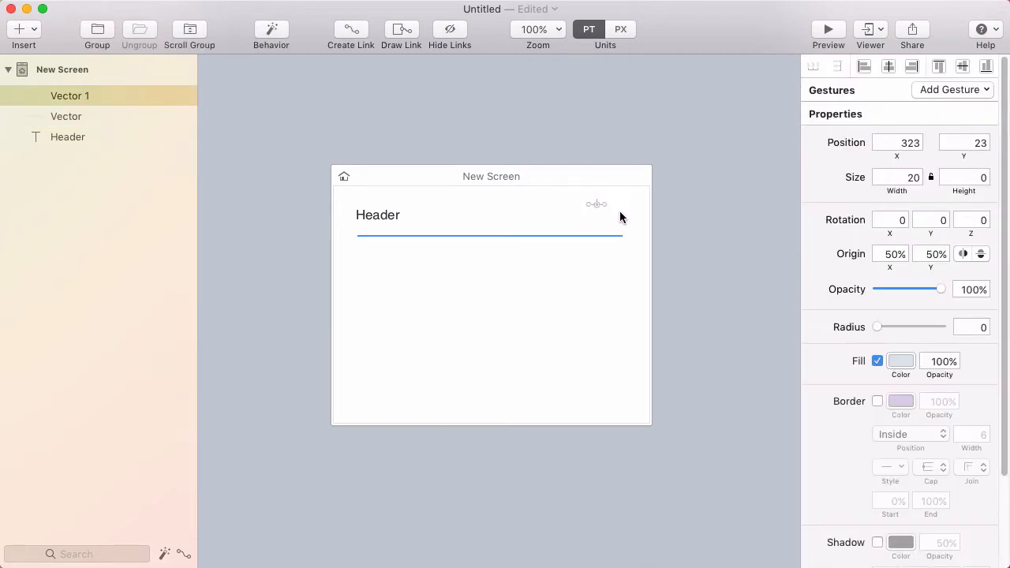
left_click(621, 211)
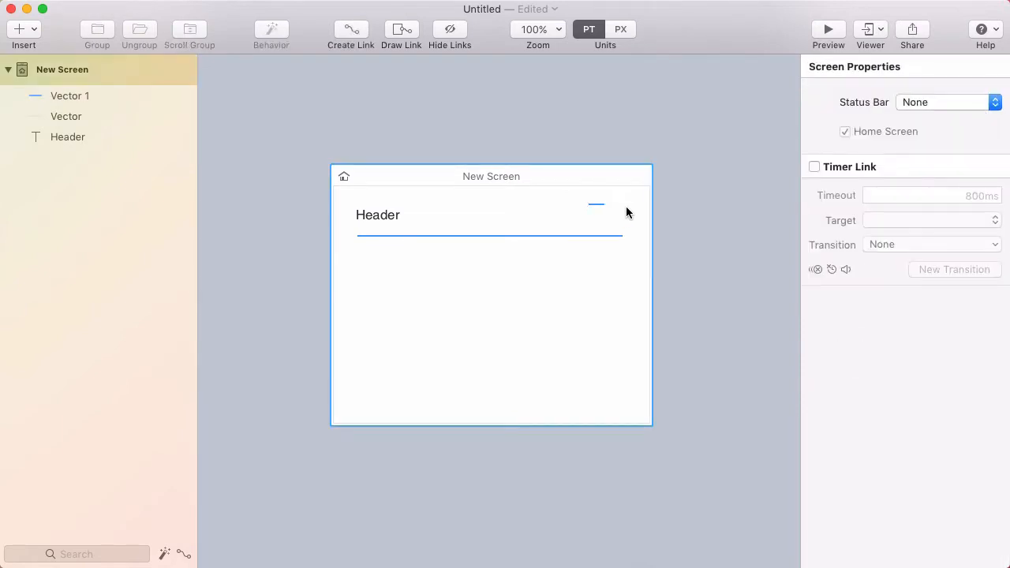
Duplicate the short line twice downward at a spacing of 8 to form a three-line menu icon
left_click(597, 209)
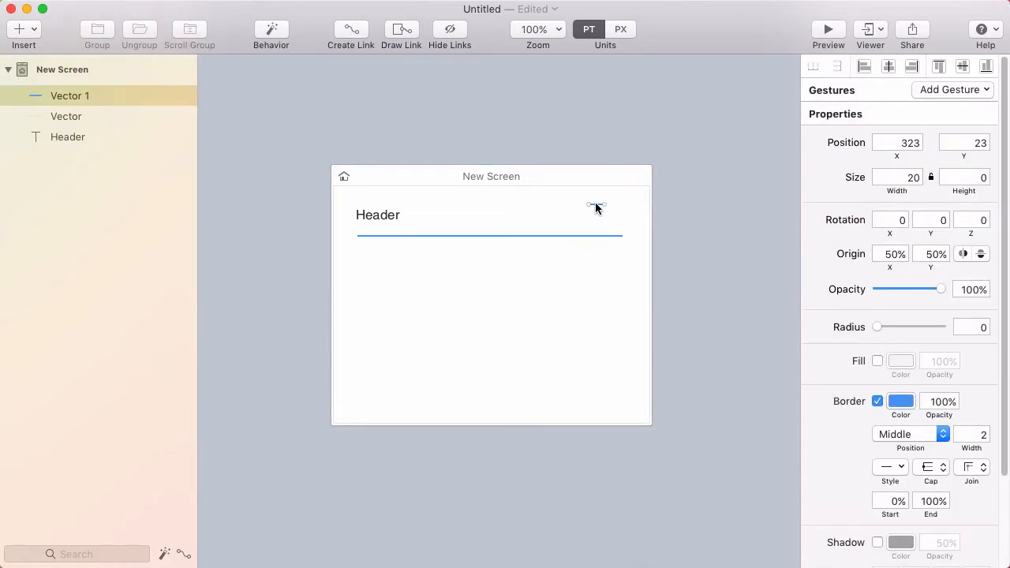
left_click_drag(596, 205, 597, 210)
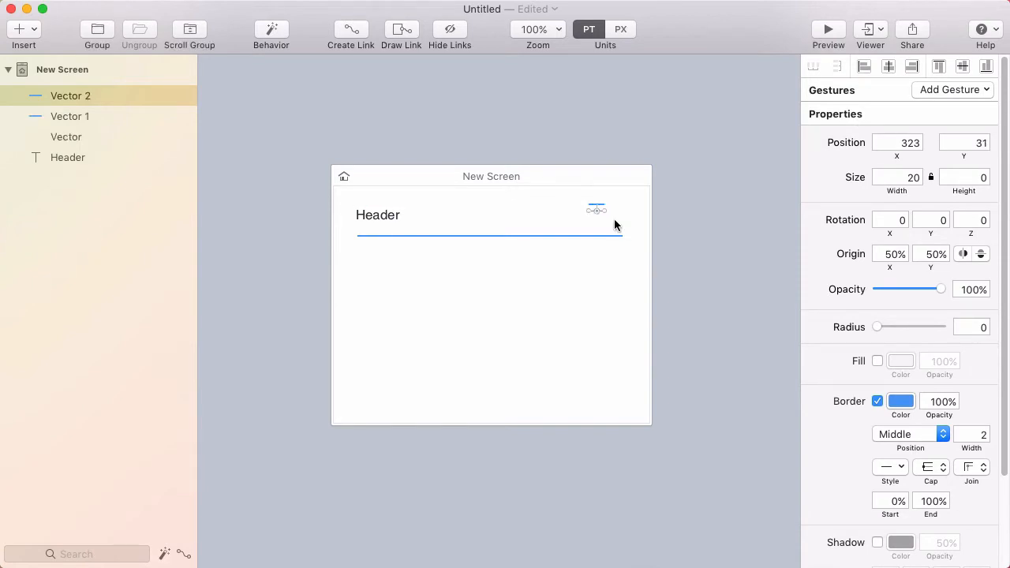
key("super+d")
left_click(673, 227)
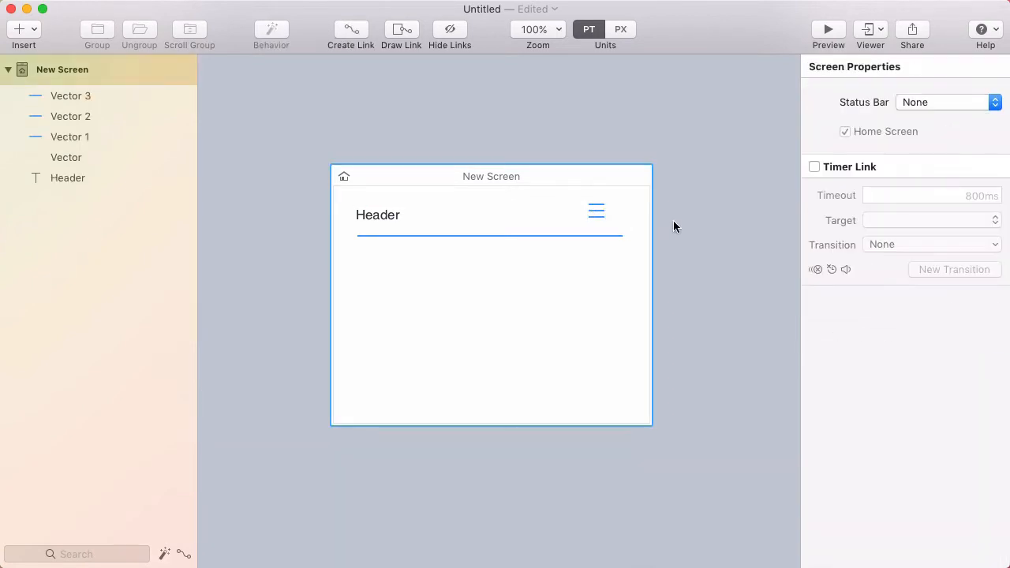
Tighten the menu icon by nudging its bottom line up 2 and its top line down 2
key("z")
left_click(612, 214)
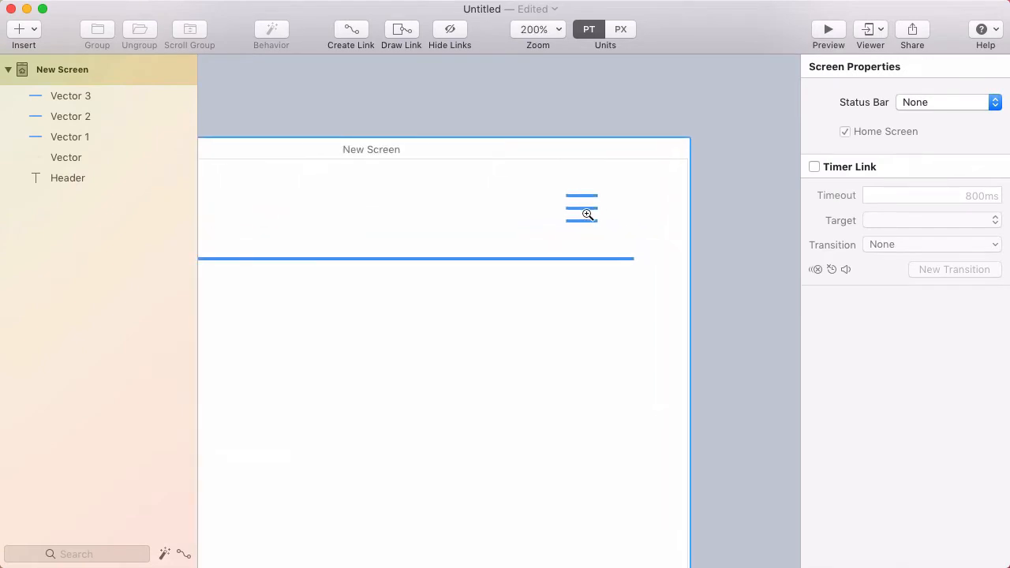
left_click(586, 213)
left_click(578, 229)
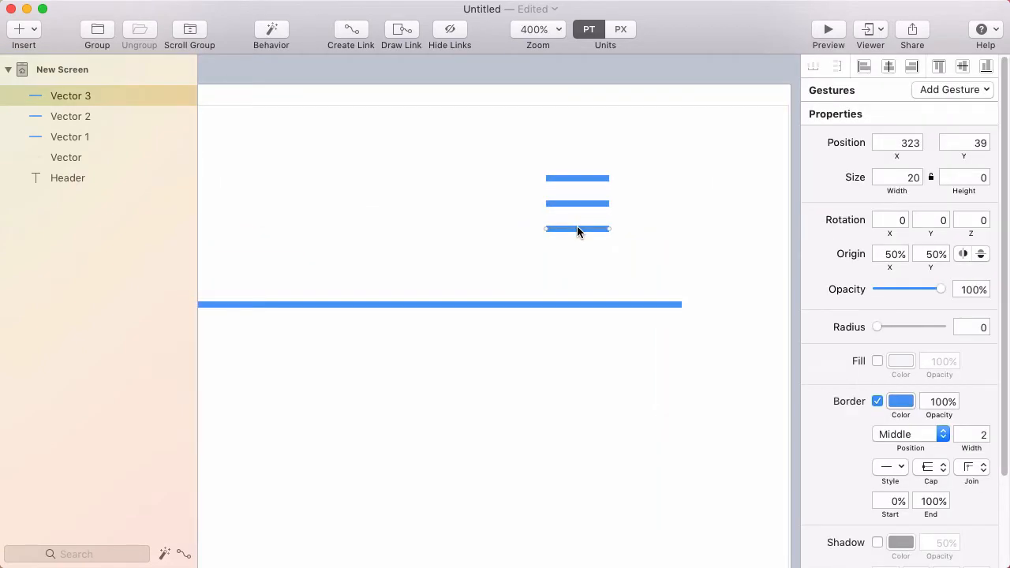
key("Up")
key("Up")
left_click(565, 179)
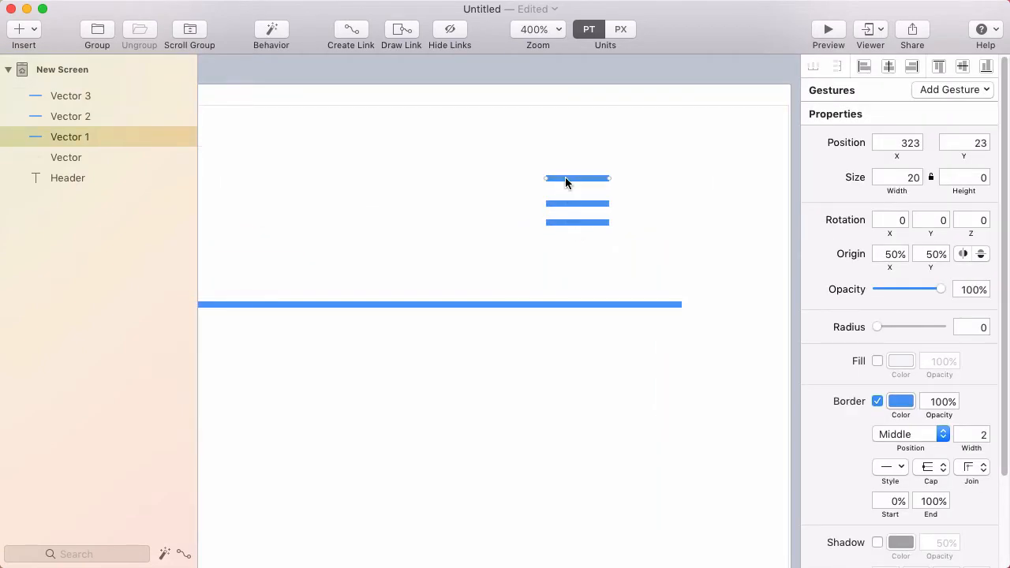
key("Down")
key("Down")
key("super+minus")
key("super+minus")
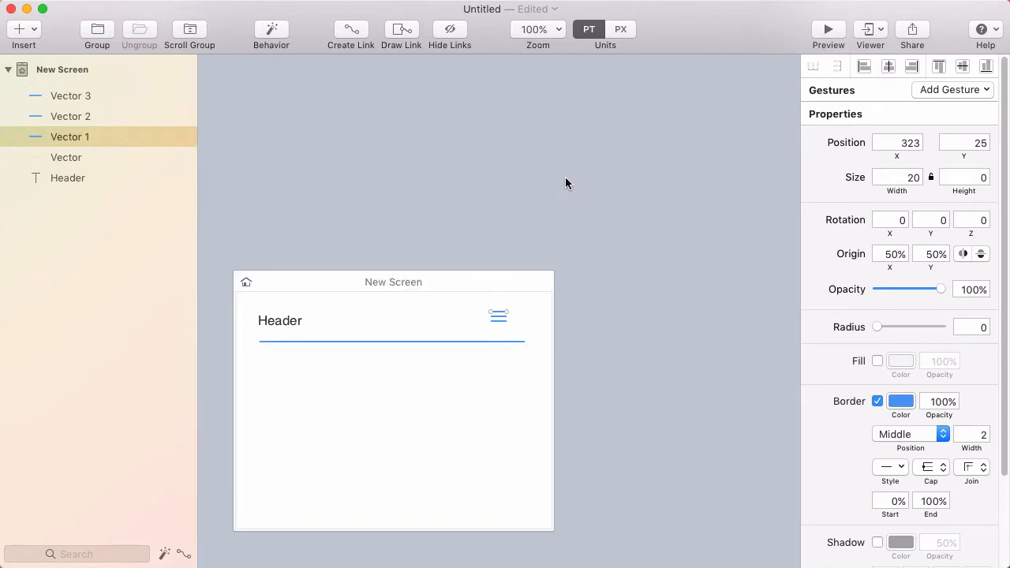
left_click(684, 110)
Draw a circle about 45 by 45 around the menu icon and give it the copied line style
key("o")
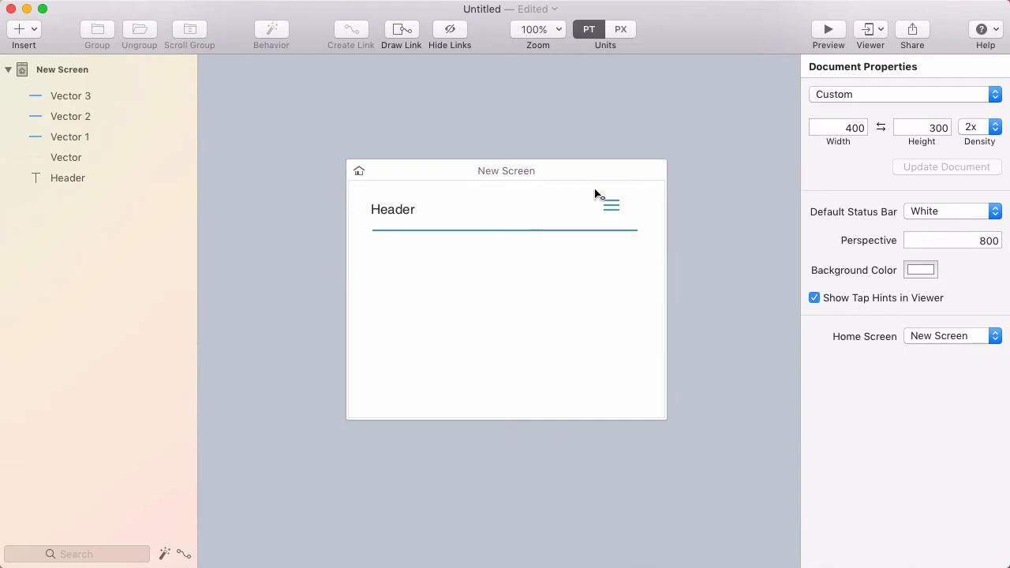
mouse_move(596, 188)
left_mouse_down()
mouse_move(632, 223)
mouse_move(616, 205)
left_mouse_up()
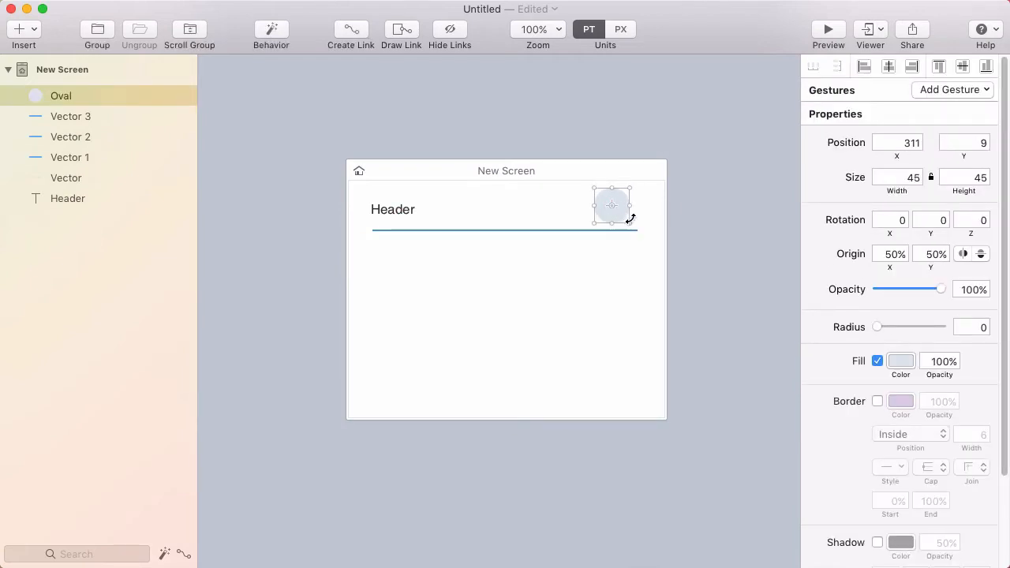
key("super+alt+v")
left_click(655, 209)
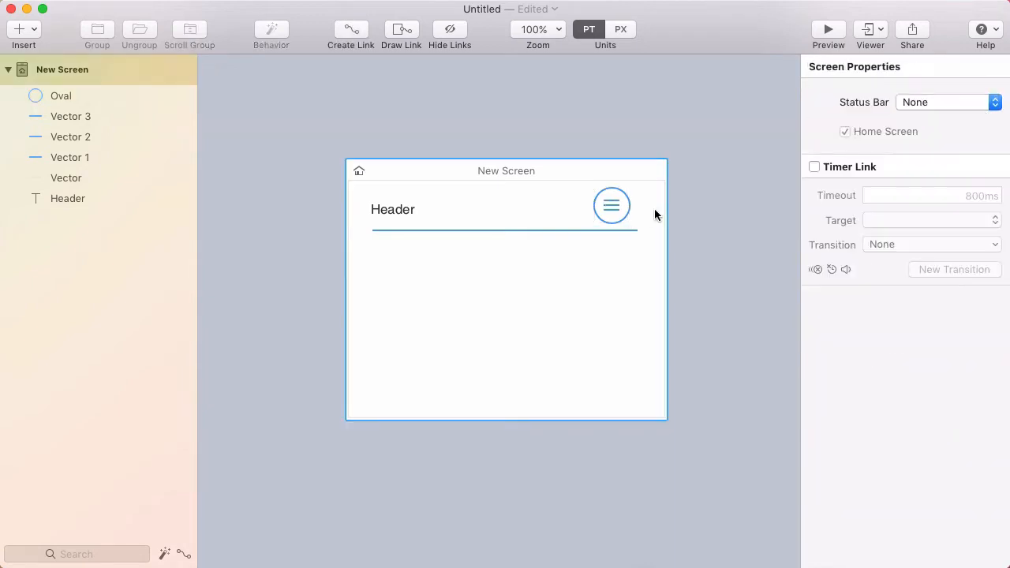
Group the three icon lines as "hamburger" and move the group with its circle toward the screen's right edge, over the underline's end
left_click_drag(643, 194, 564, 211)
left_click(75, 96, "super")
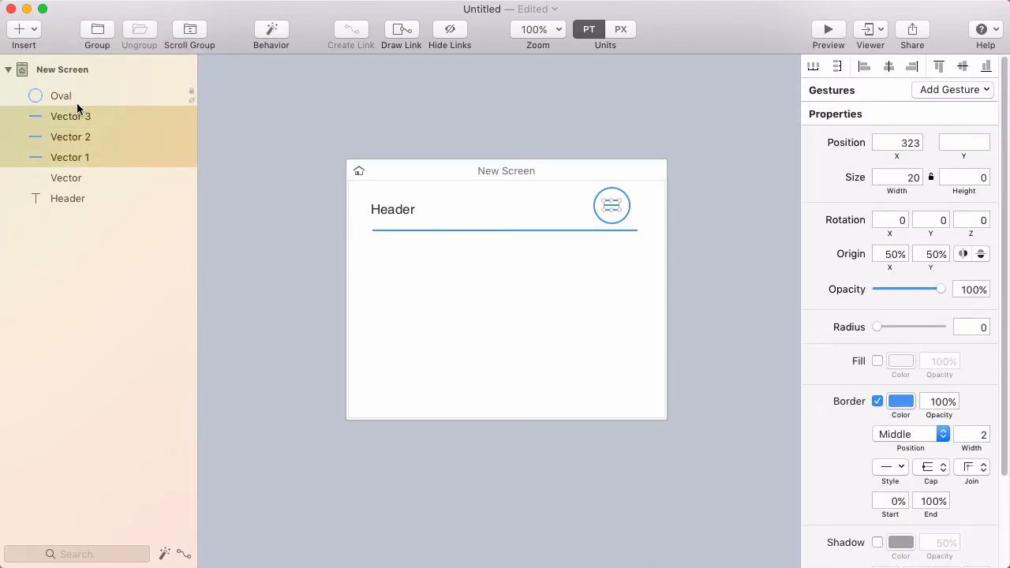
left_click(90, 29)
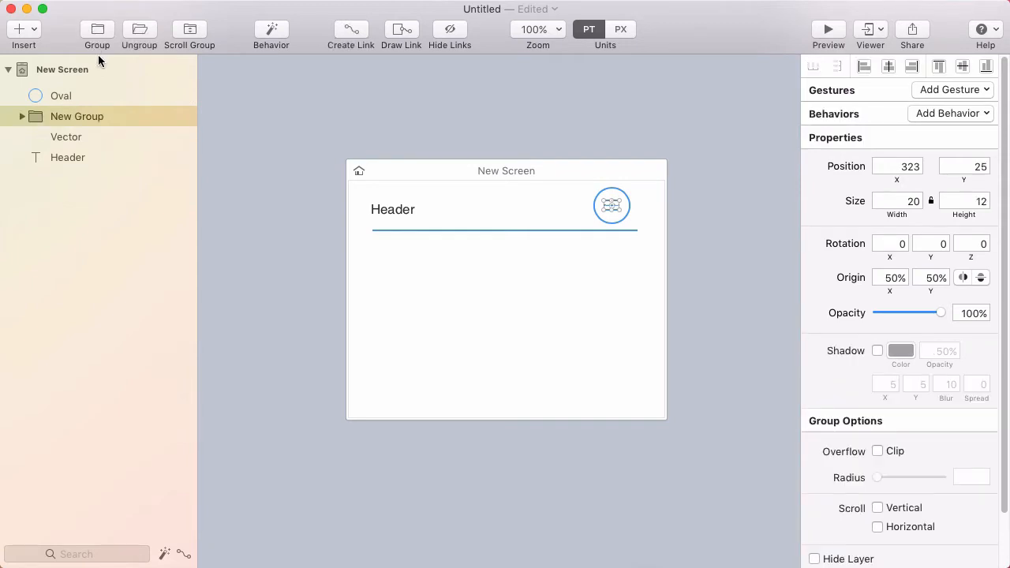
key("Return")
type("hamburger")
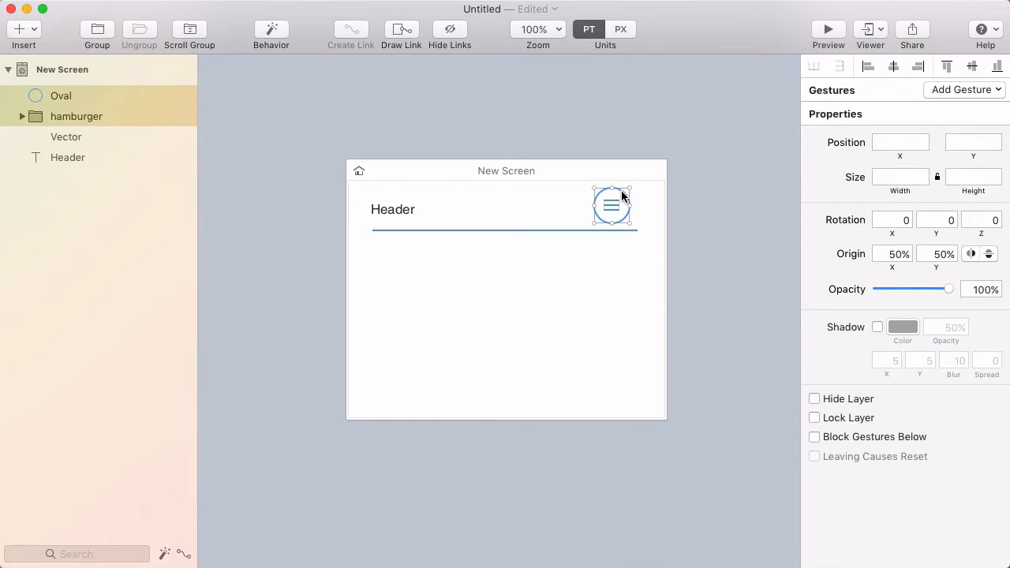
left_click_drag(621, 191, 644, 207)
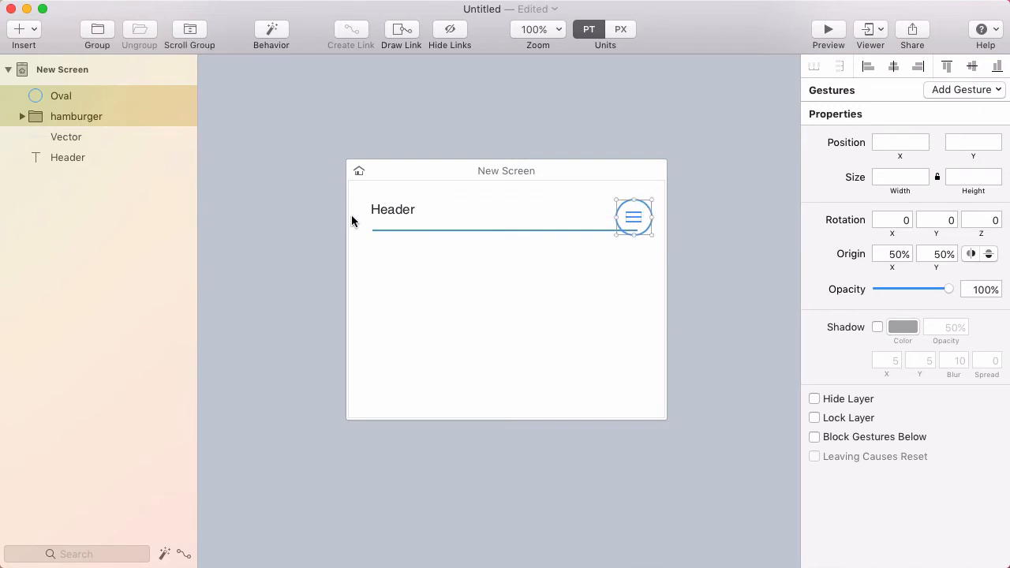
Create a spacer rectangle 20 wide and about 75 high at the screen's left edge and copy it to the right edge, level with the header
key("r")
mouse_move(361, 250)
left_mouse_down()
mouse_move(394, 307)
mouse_move(367, 265)
left_mouse_up()
left_click(882, 175)
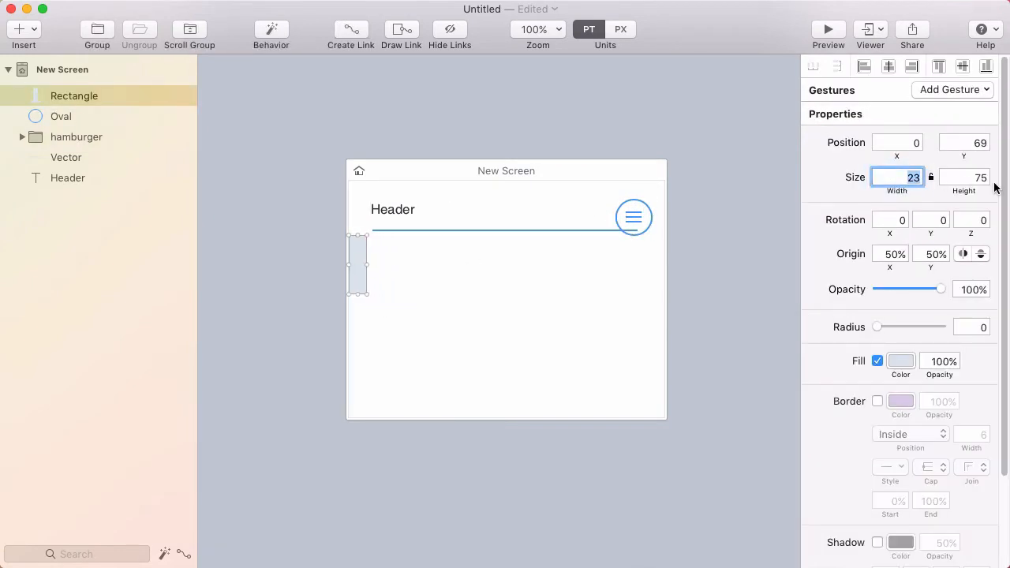
type("20")
key("Tab")
left_click(365, 306)
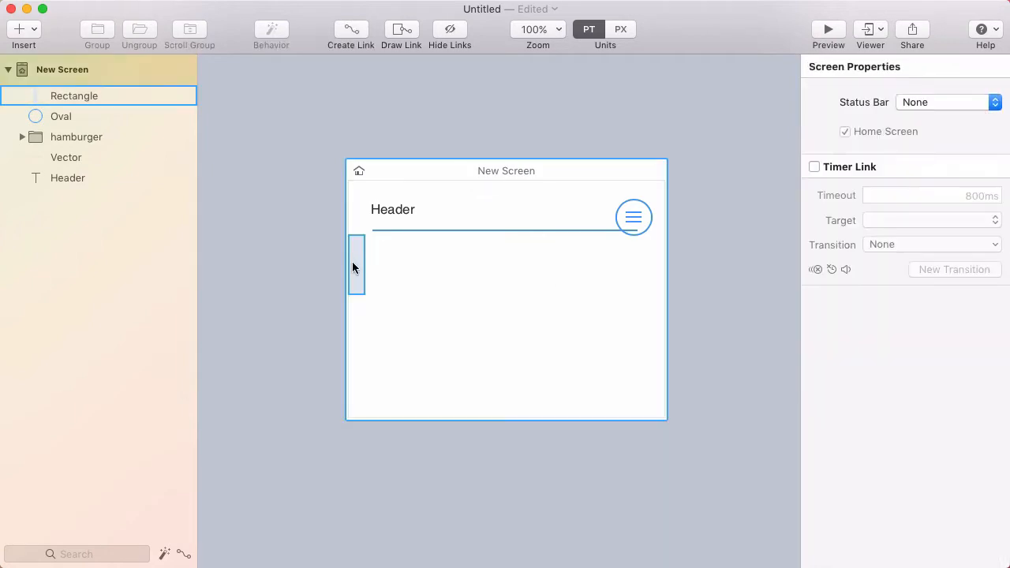
left_click_drag(352, 261, 656, 237)
left_click(616, 284)
Move the hamburger icon and its circle together so they sit flush against the right spacer, with the circle touching the underline
left_click(633, 203)
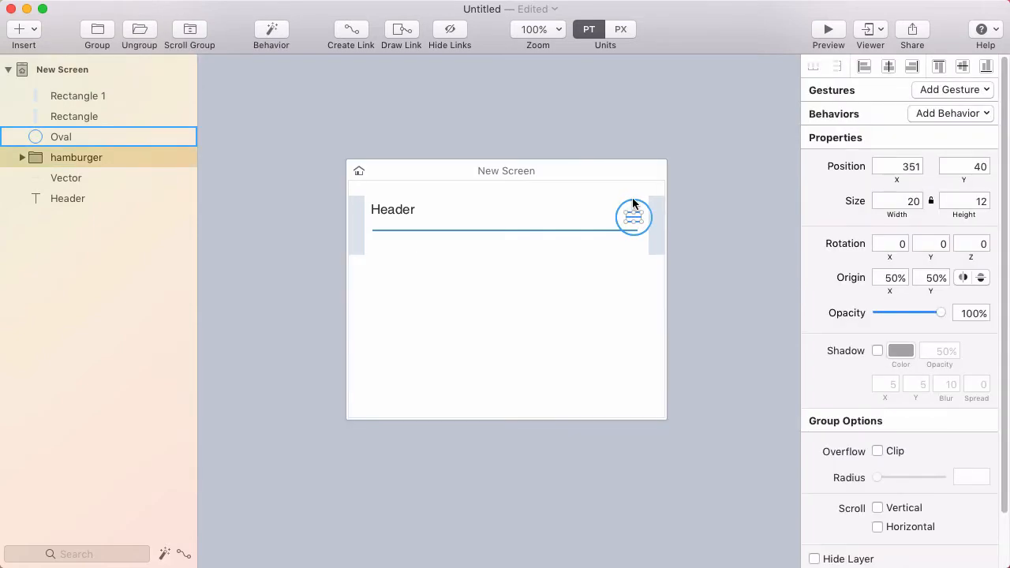
left_click(633, 202, "shift")
left_click_drag(623, 207, 618, 203)
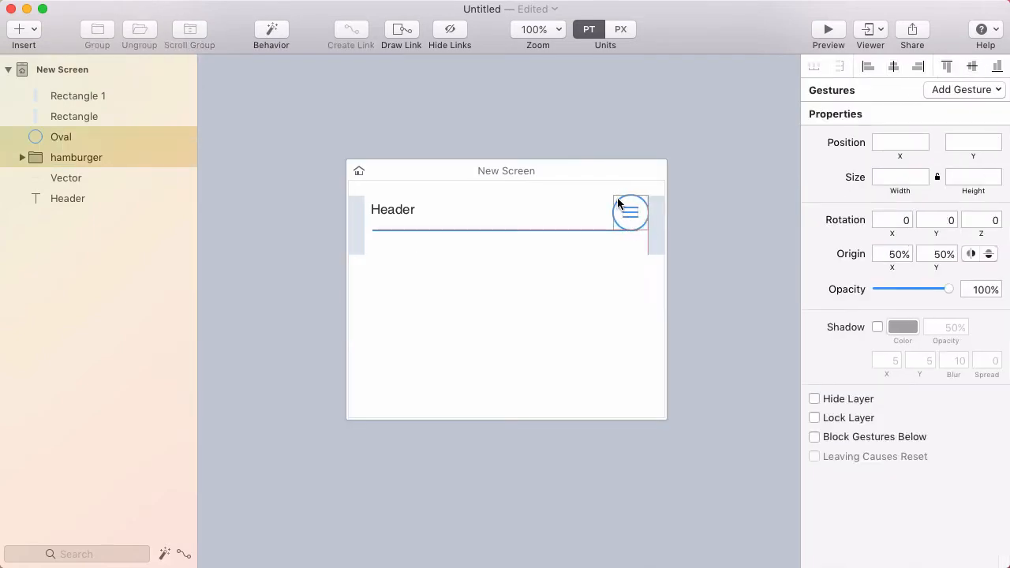
Adjust the underline to span 337 from the left spacer to the circle's centre and move the Header text to X 20, Y 31
left_click(635, 230)
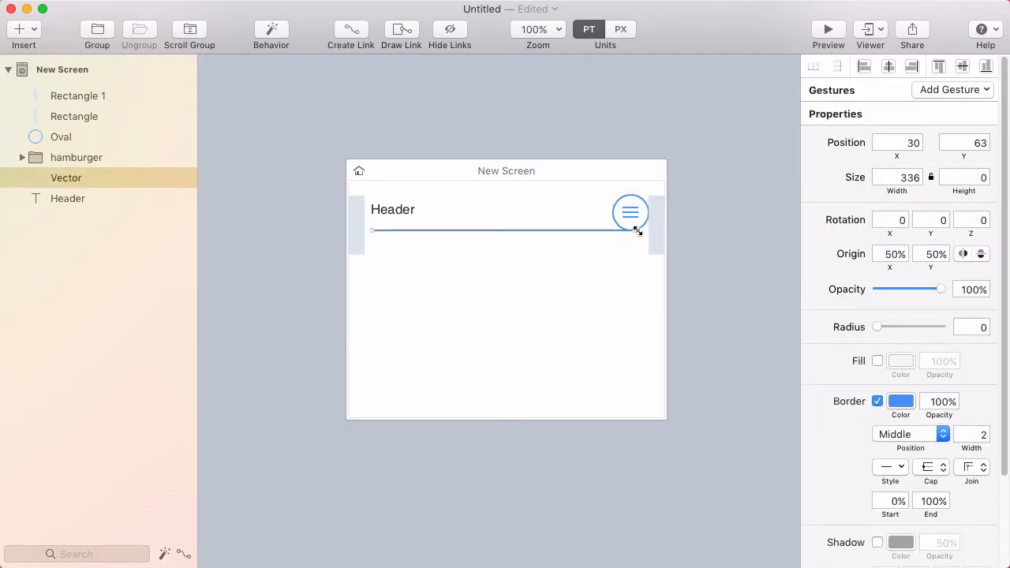
left_click_drag(639, 231, 631, 231)
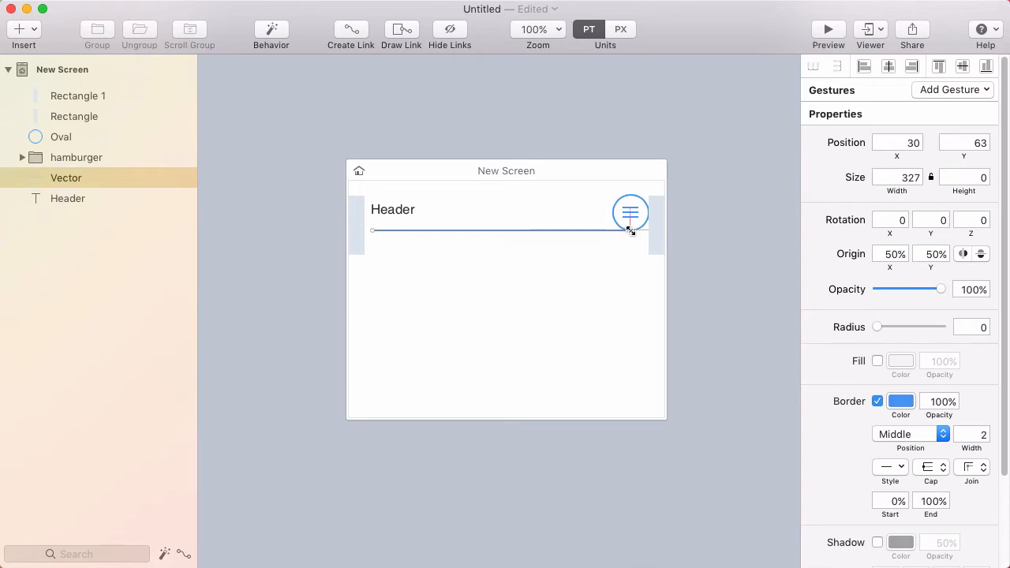
mouse_move(373, 230)
left_mouse_down()
mouse_move(370, 207)
mouse_move(368, 216)
left_mouse_up()
left_click(375, 239)
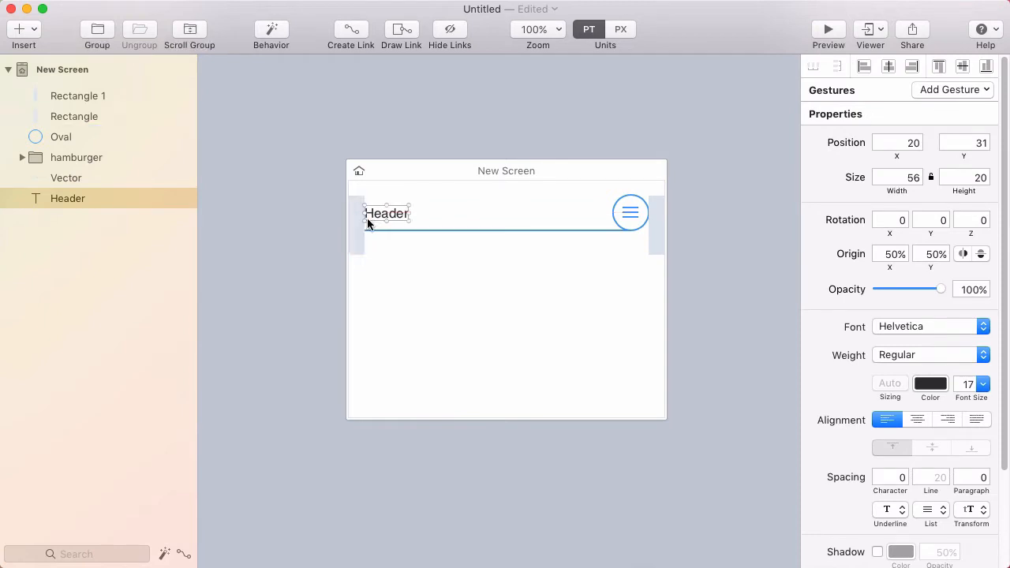
Delete both spacer rectangles beside the header
left_click(357, 225)
left_click(657, 230, "shift")
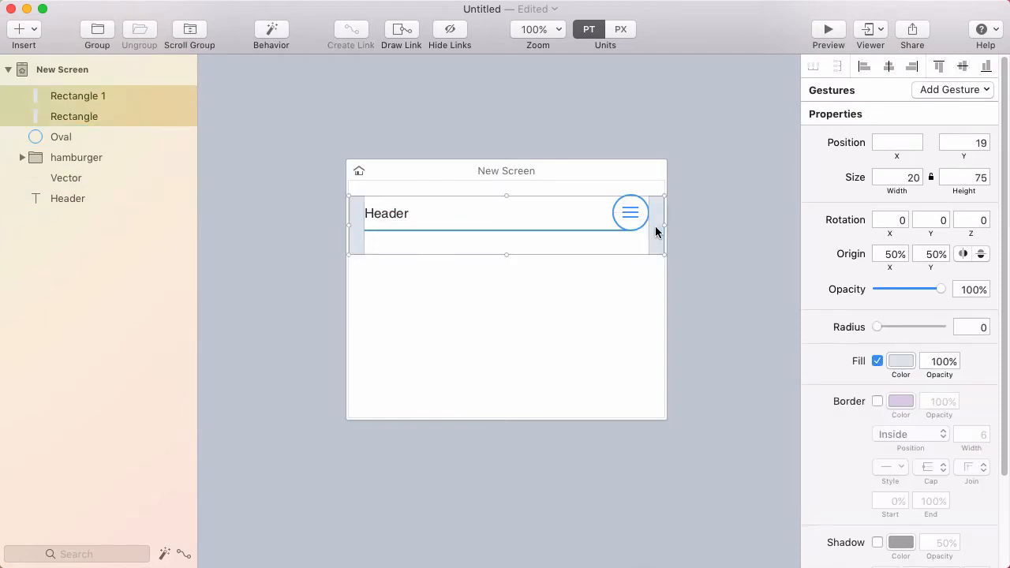
key("BackSpace")
Draw a rectangle about 241 by 49 below the header and copy it downward to form a column of five
left_click(609, 298)
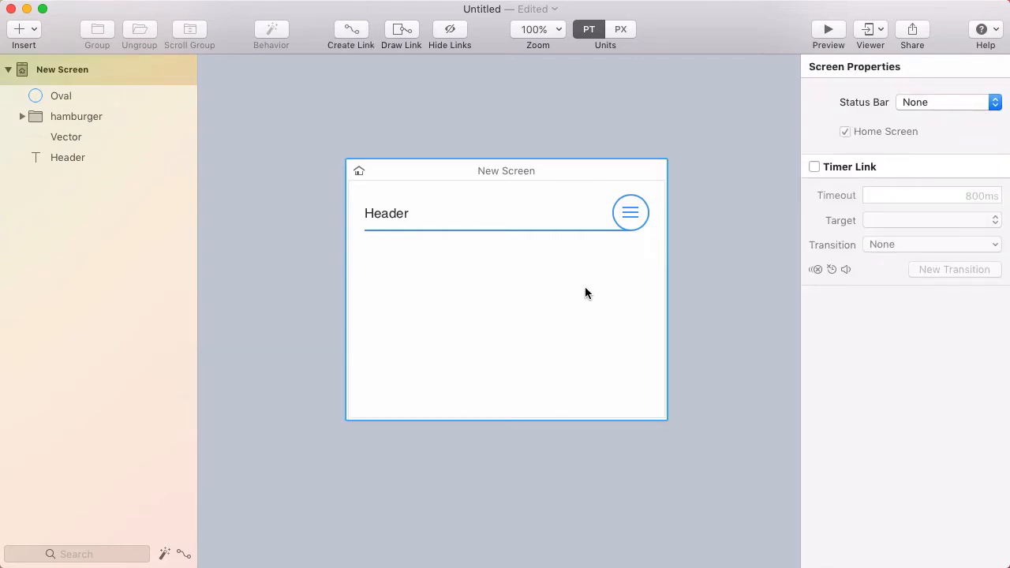
key("r")
mouse_move(366, 265)
left_mouse_down()
mouse_move(556, 299)
mouse_move(526, 335)
mouse_move(522, 461)
mouse_move(508, 466)
left_mouse_up()
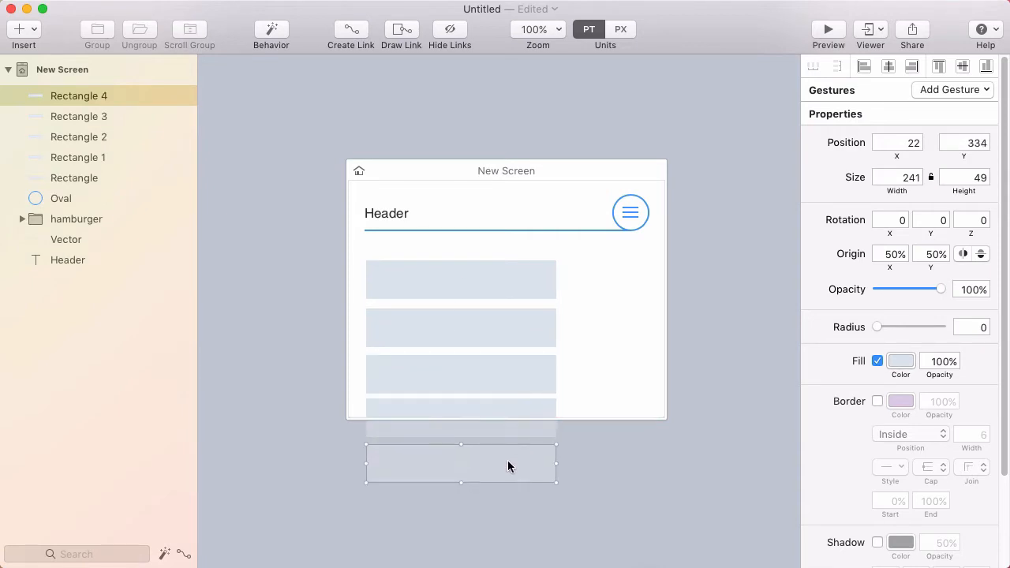
Combine the five stacked rectangles into a scroll group
left_click(486, 407, "shift")
left_click(490, 367, "shift")
left_click(488, 328, "shift")
left_click(487, 287, "shift")
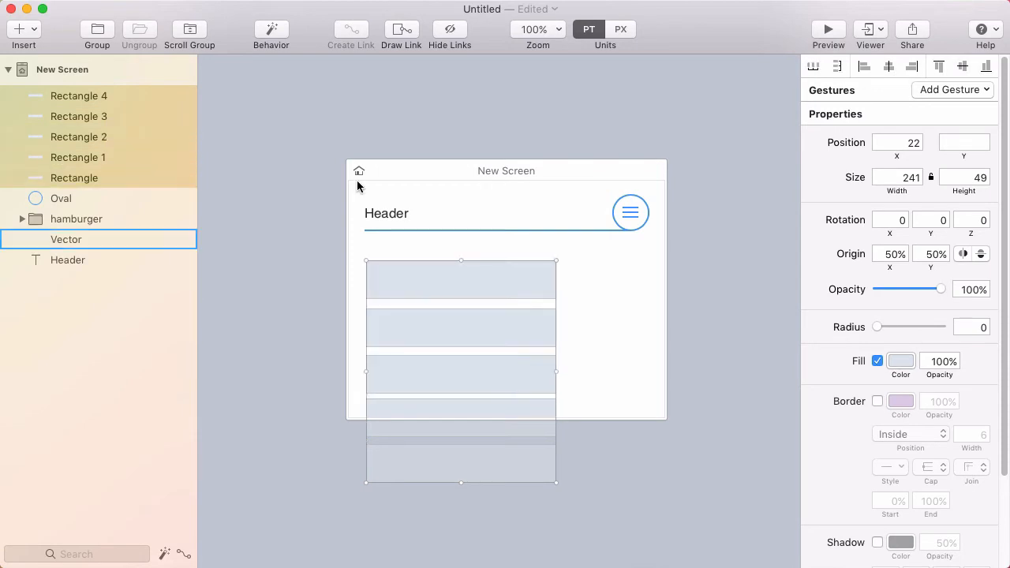
left_click(190, 33)
Extend the scroll group to the full screen height of 300 with content height 438, and place it beneath the header layers
left_click_drag(464, 259, 462, 178)
left_click_drag(463, 426, 466, 526)
left_click_drag(78, 95, 54, 191)
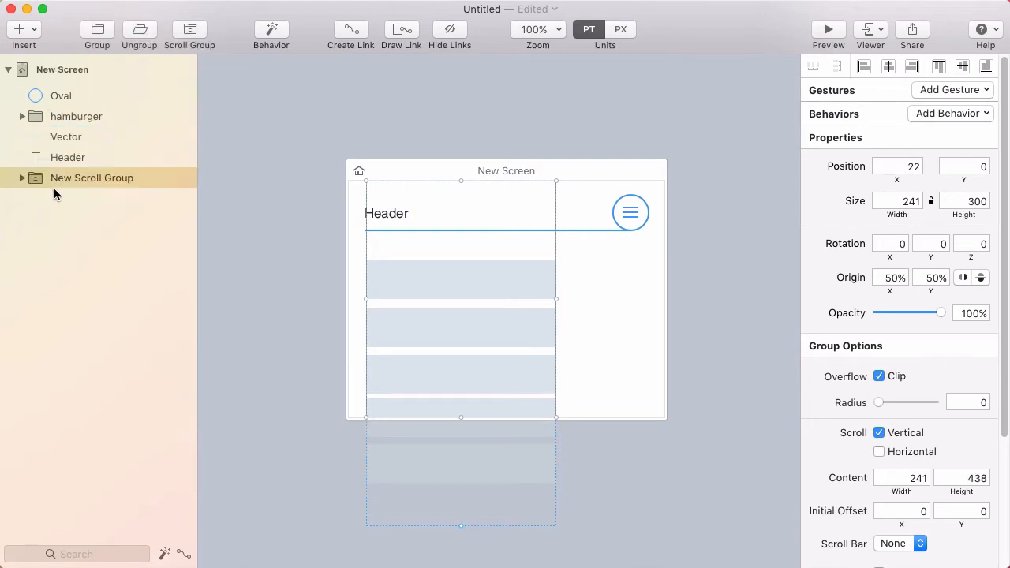
Preview the screen, scroll the rectangle column up and down behind the header, and close the preview
left_click(828, 29)
scroll(558, 273, "down", 2)
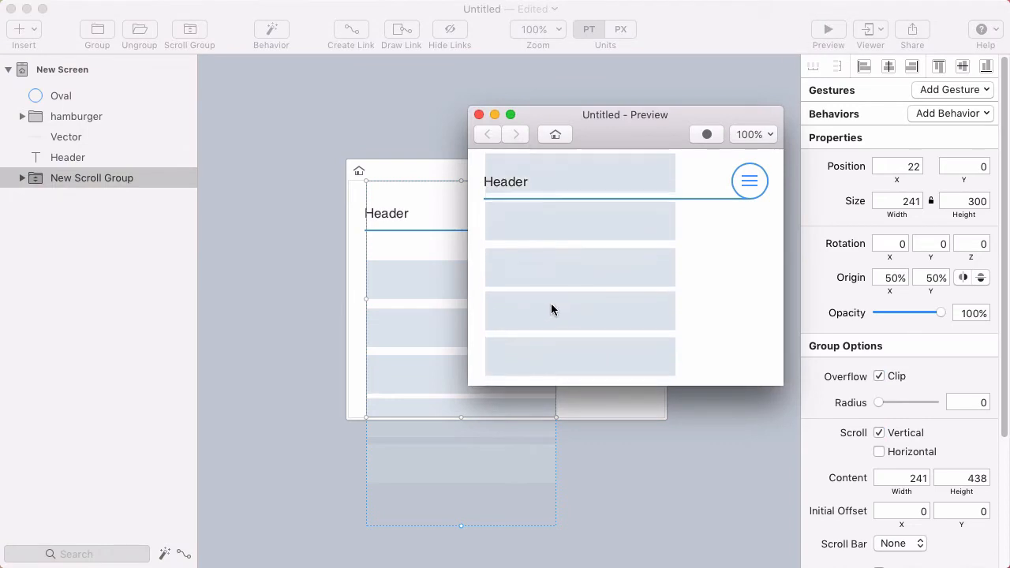
scroll(550, 309, "up", 2)
scroll(567, 316, "down", 2)
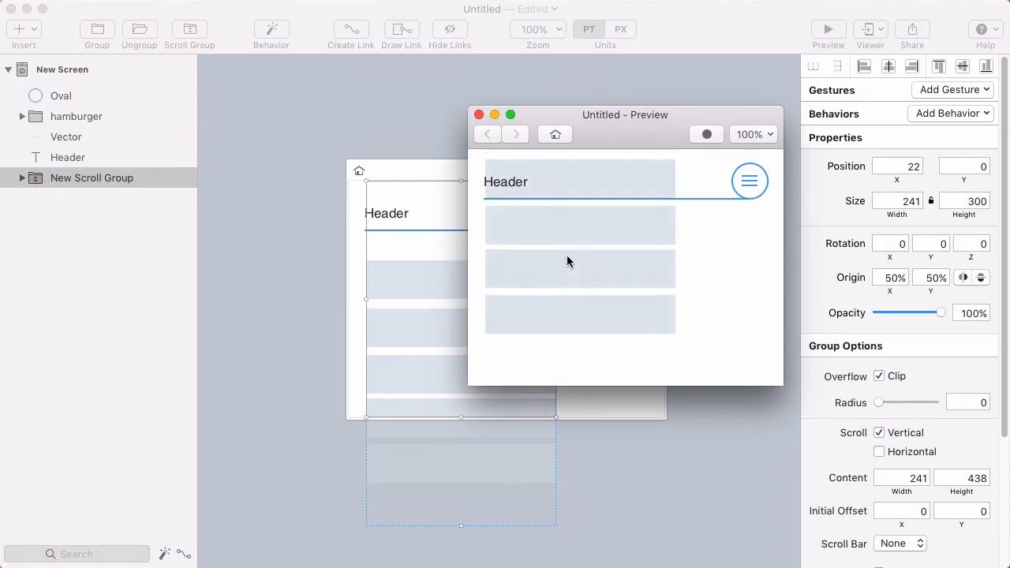
scroll(567, 255, "up", 2)
left_click(479, 116)
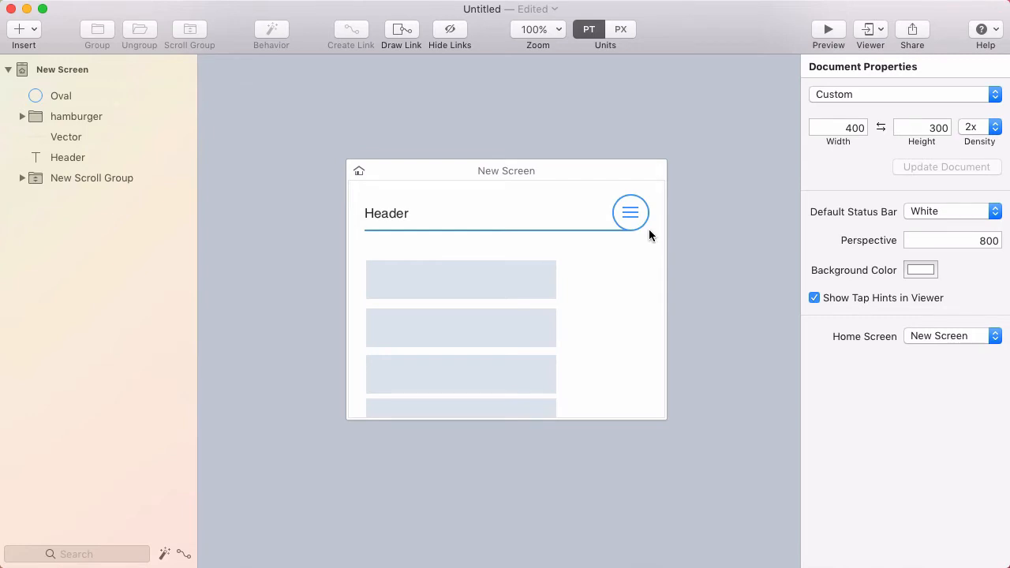
Duplicate the underline and shorten the copy to 23 wide, continuing the underline from the circle's centre to its right edge
left_click(599, 229)
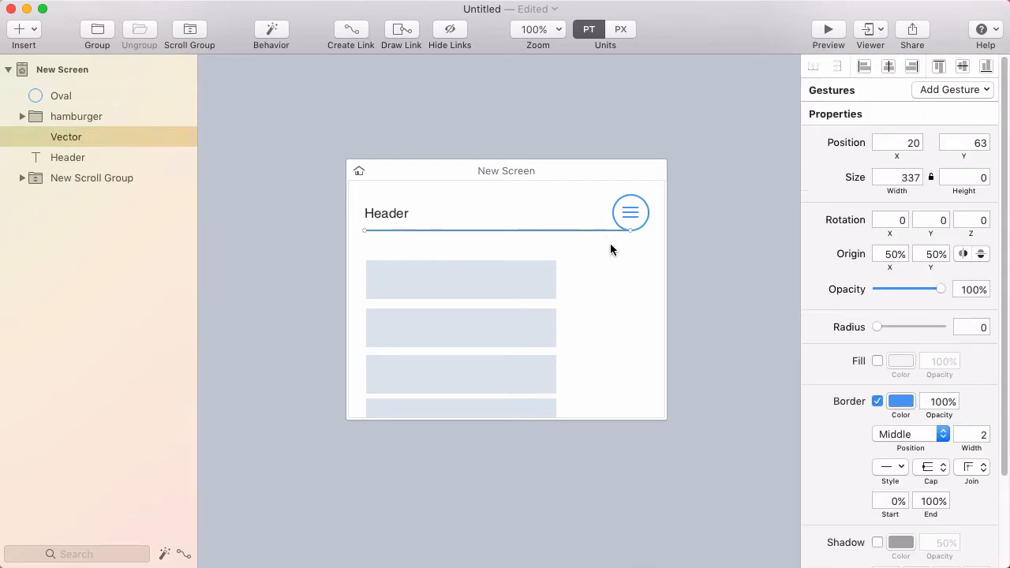
left_click_drag(579, 229, 579, 238)
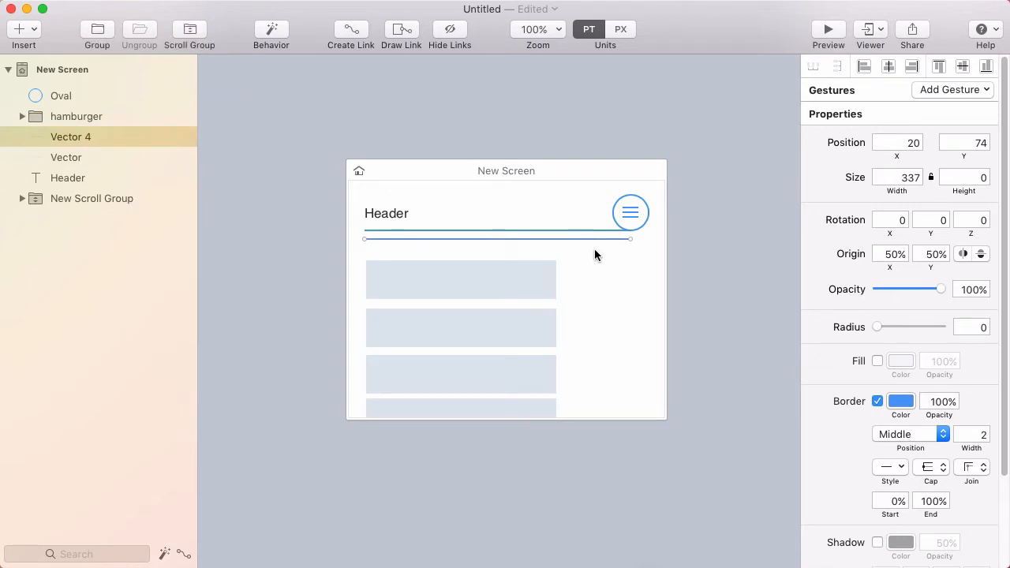
left_click(594, 249)
left_click_drag(601, 237, 608, 238)
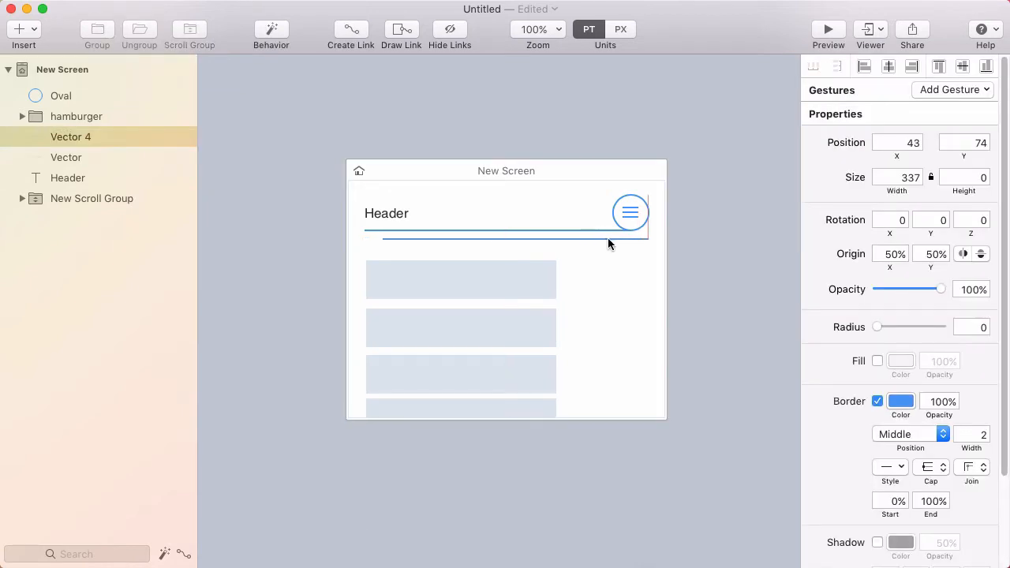
left_click_drag(385, 240, 639, 234)
left_click(635, 251)
left_click(630, 281)
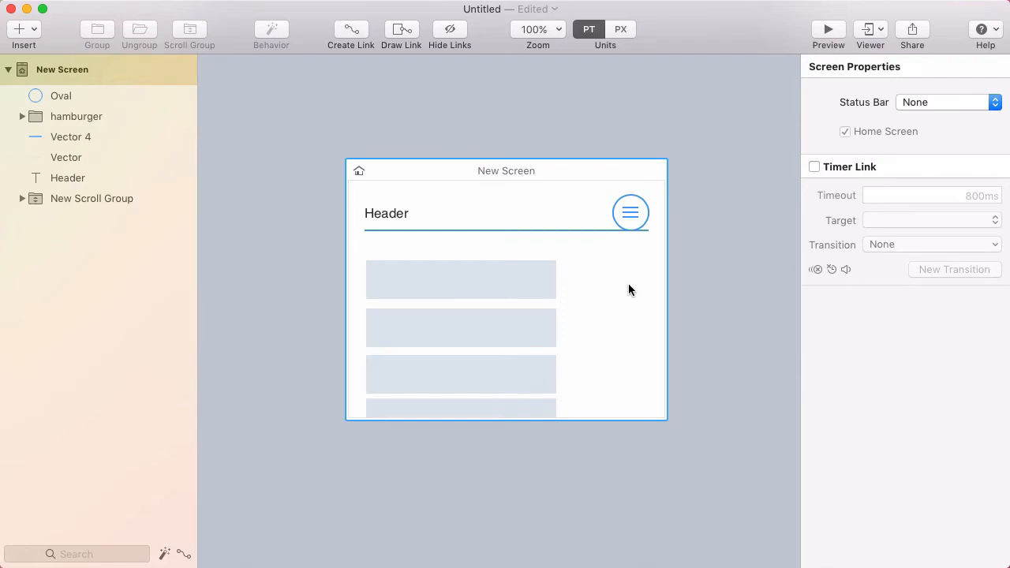
Move the short line segment about 10 below the underline and return it to the underline's level
left_click_drag(644, 230, 644, 238)
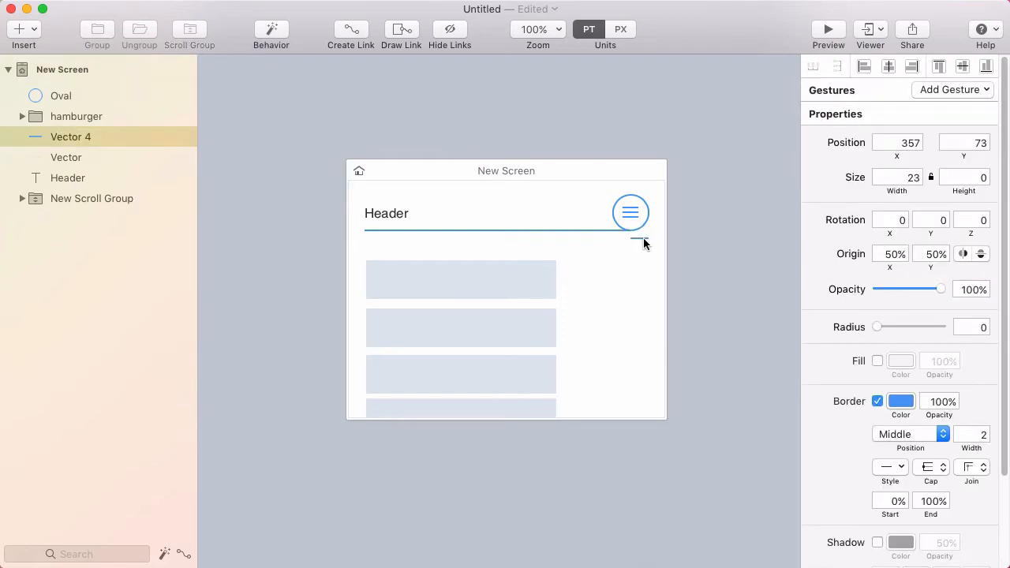
left_click(640, 244)
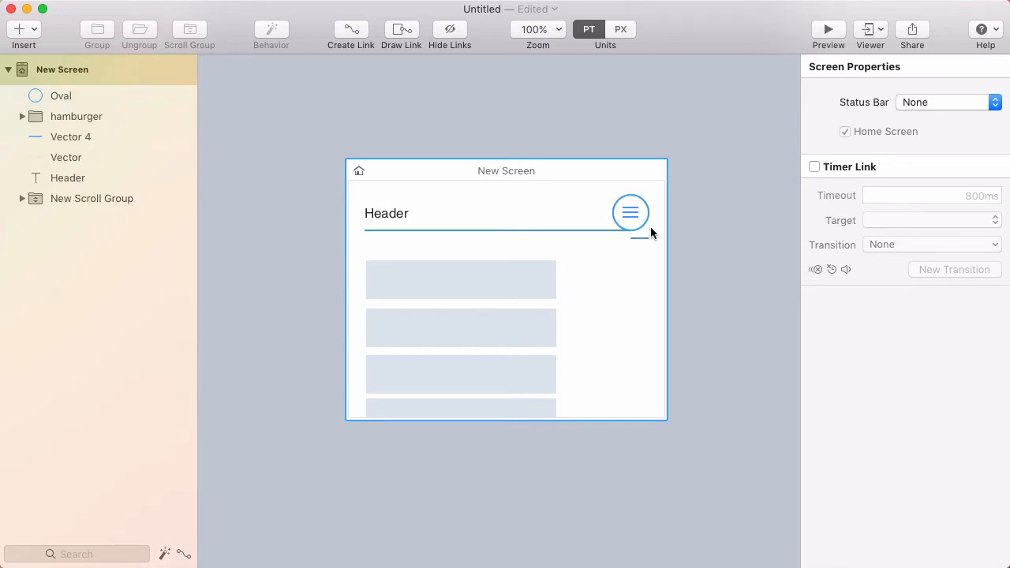
left_click(639, 236)
left_click_drag(639, 236, 640, 231)
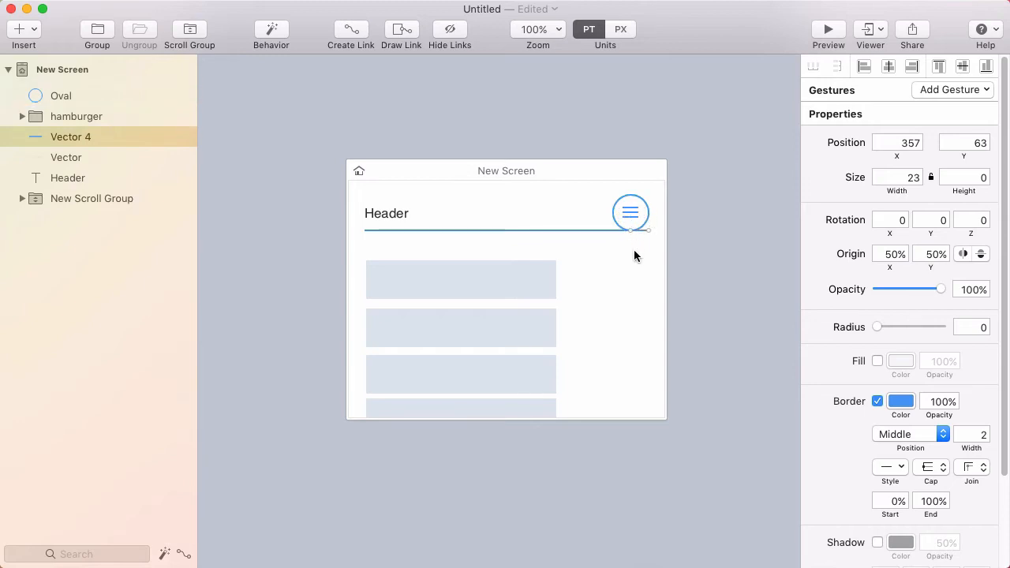
left_click(634, 255)
left_click(644, 231)
left_click(644, 255)
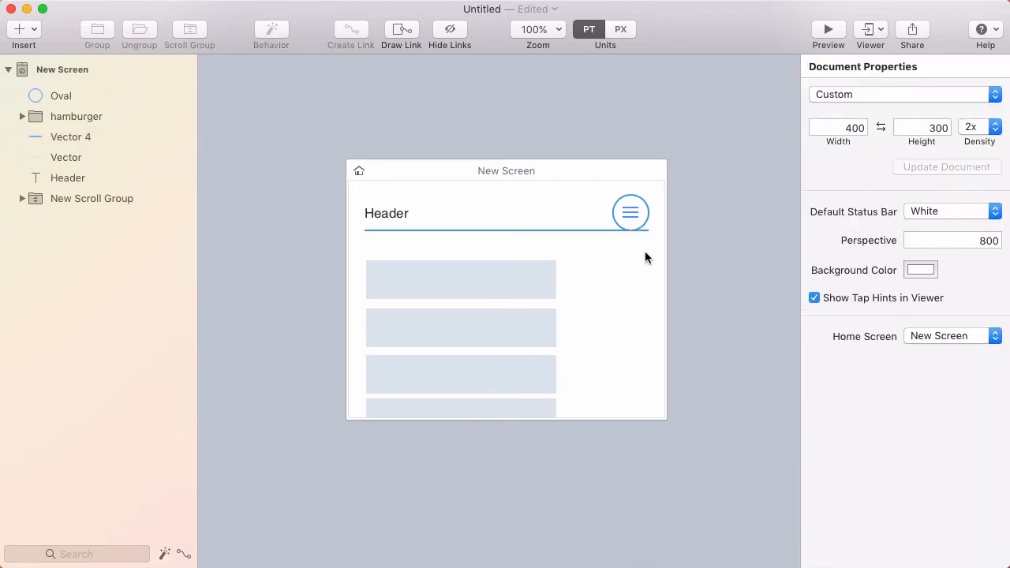
Rotate the circle to -90 on the Z axis and set its border start to 100%
left_click(630, 251)
left_click(629, 197)
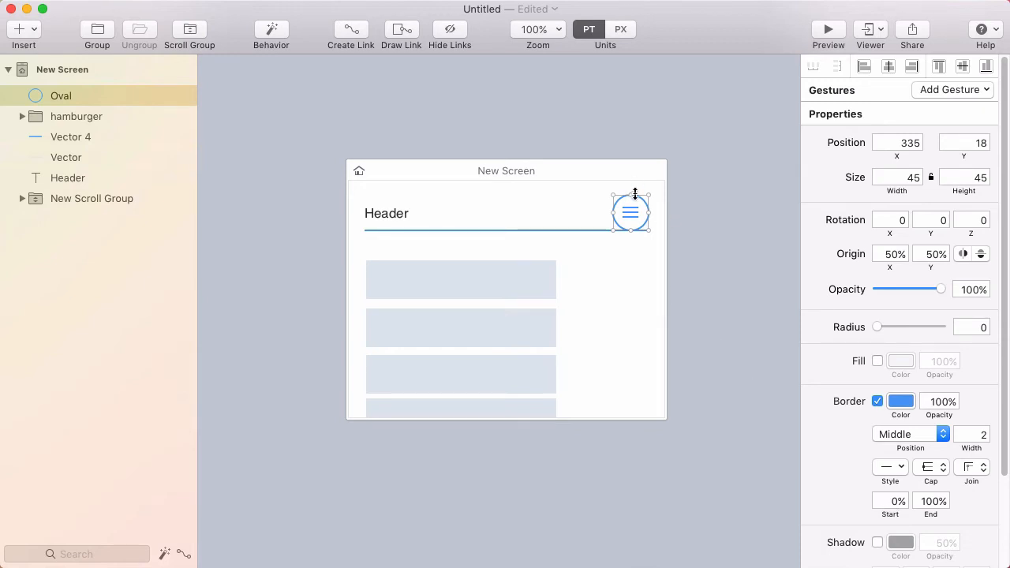
mouse_move(892, 515)
left_mouse_down()
mouse_move(976, 522)
mouse_move(894, 534)
left_mouse_up()
left_click_drag(614, 216, 636, 231)
left_click_drag(890, 513, 969, 521)
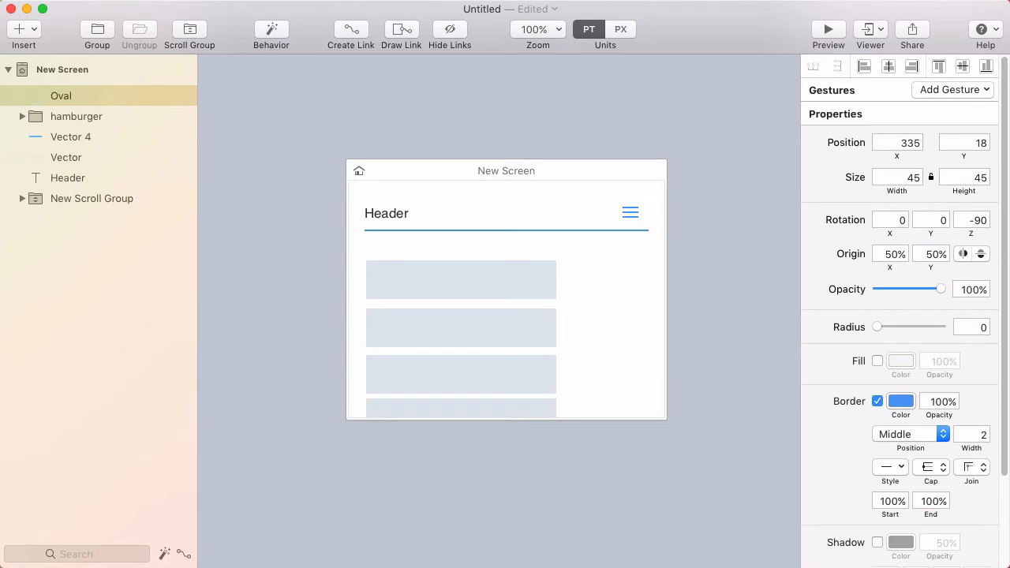
left_click(735, 275)
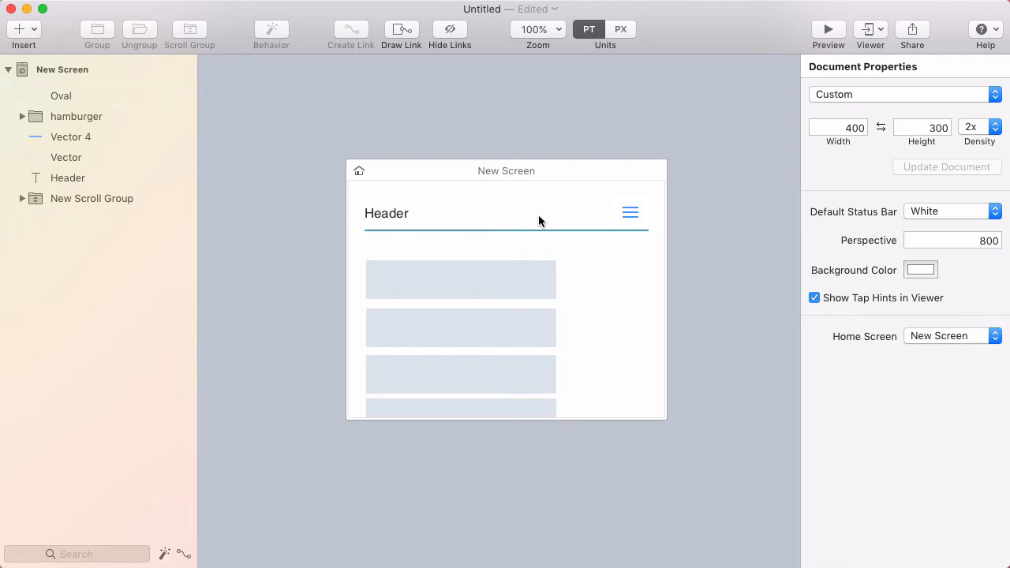
Create a behavior from all header layers and the scroll group, and add a second state to it
left_click_drag(321, 195, 715, 363)
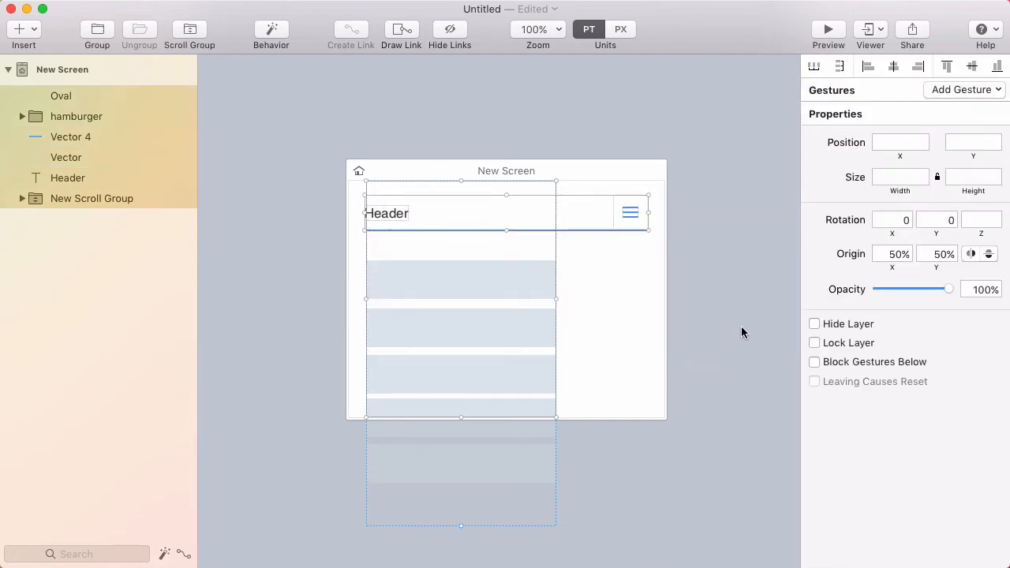
left_click(272, 33)
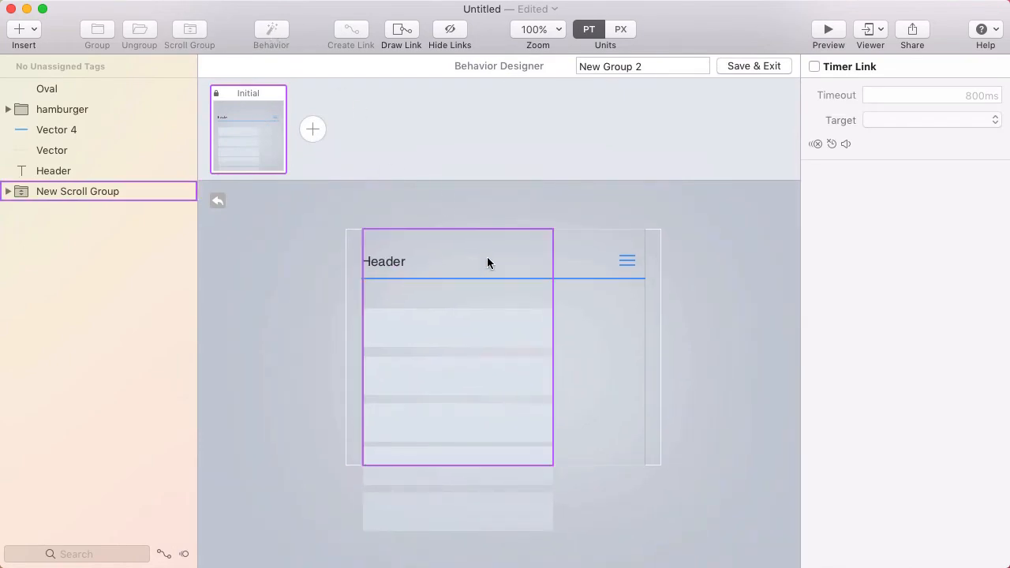
left_click(314, 129)
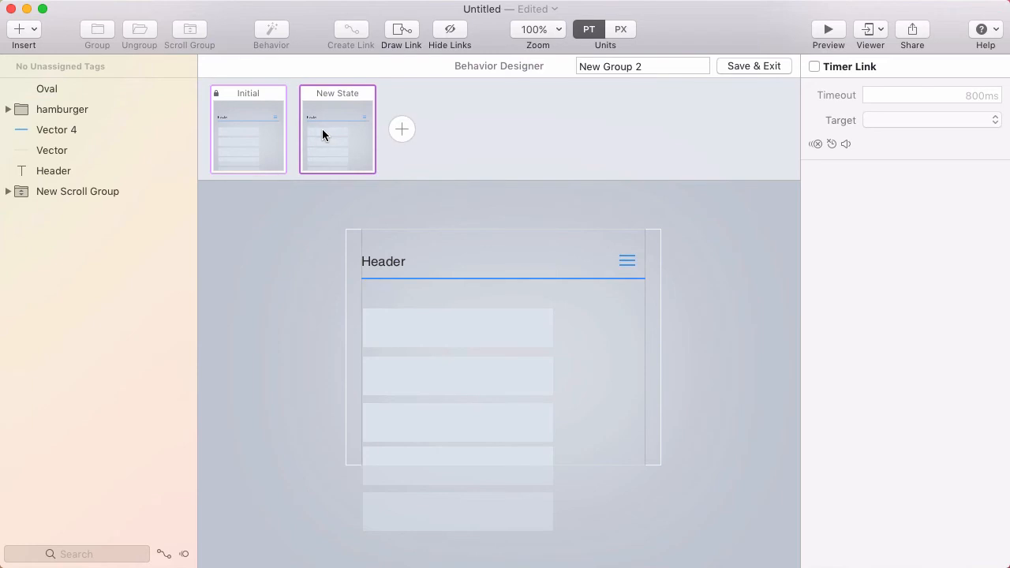
In the new state, lower the circle's border start until its full outline is drawn and set the short line segment's opacity to 0%
left_click(643, 270)
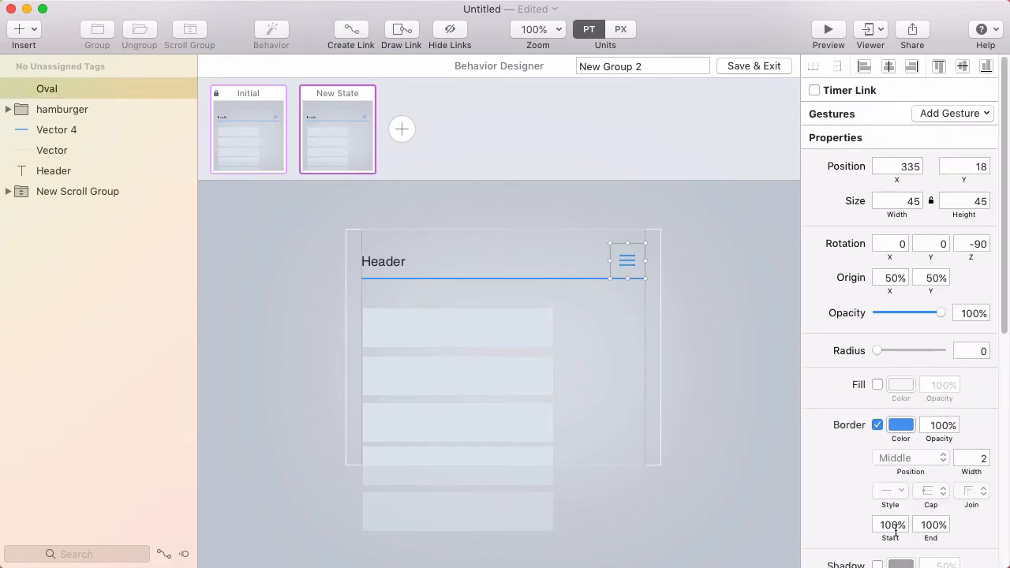
left_click_drag(890, 538, 710, 294)
left_click(640, 278)
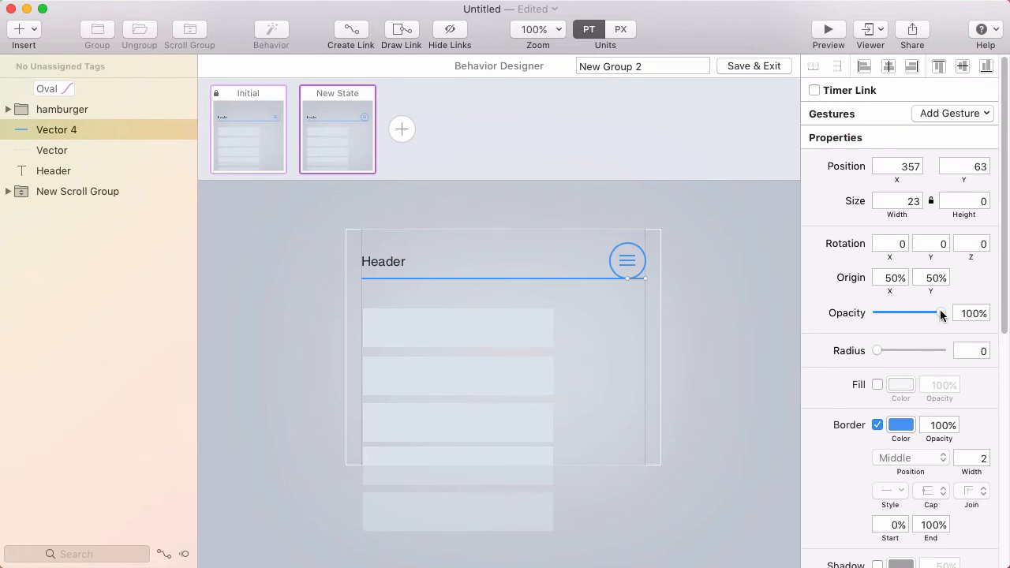
left_click_drag(941, 313, 913, 311)
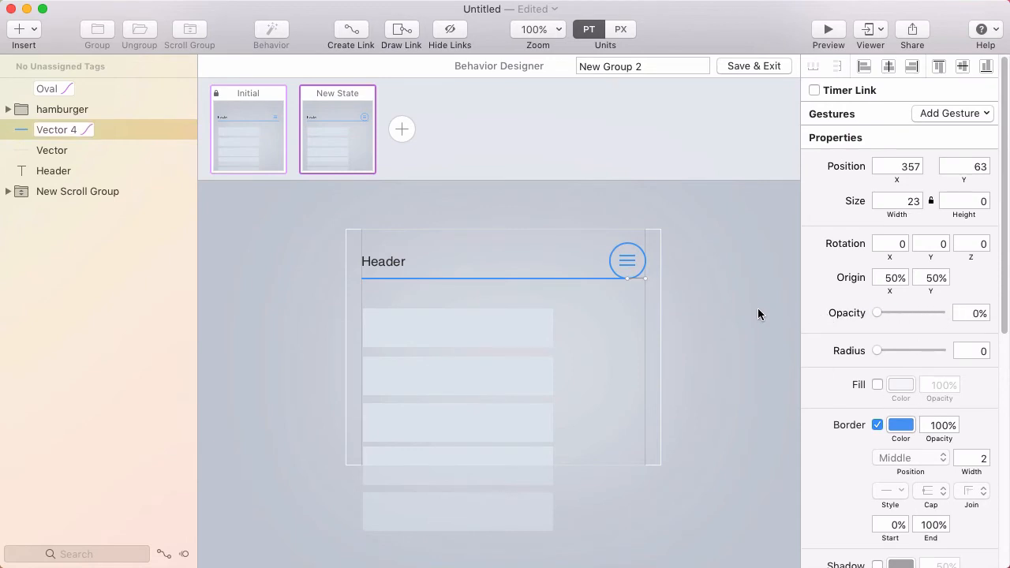
Set the long underline's border start to 100% in the new state
left_click(557, 279)
scroll(850, 442, "down", 2)
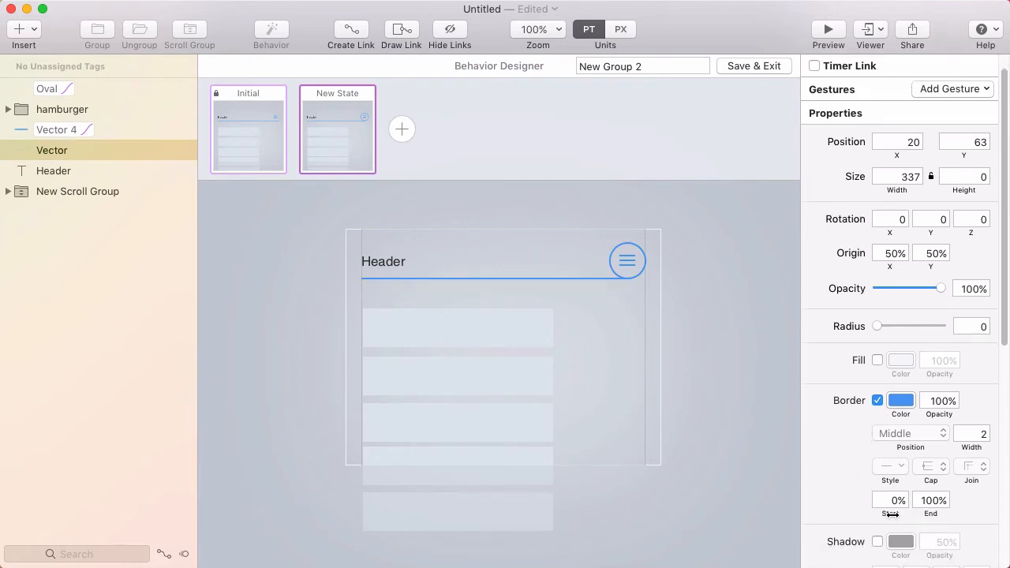
left_click_drag(890, 514, 966, 517)
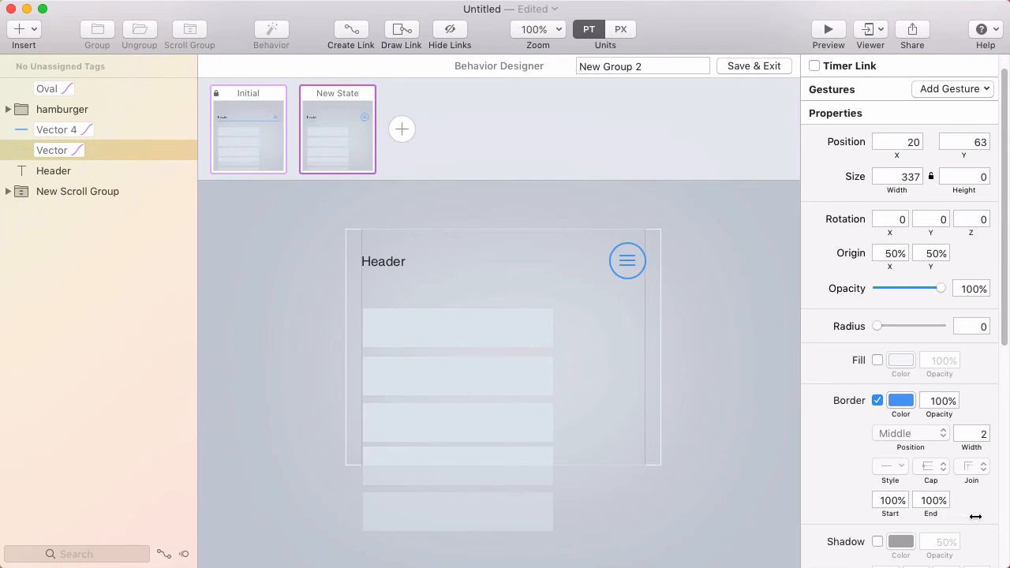
Switch to the initial state and back to the new state to check the transition from underline to circle
left_click(726, 274)
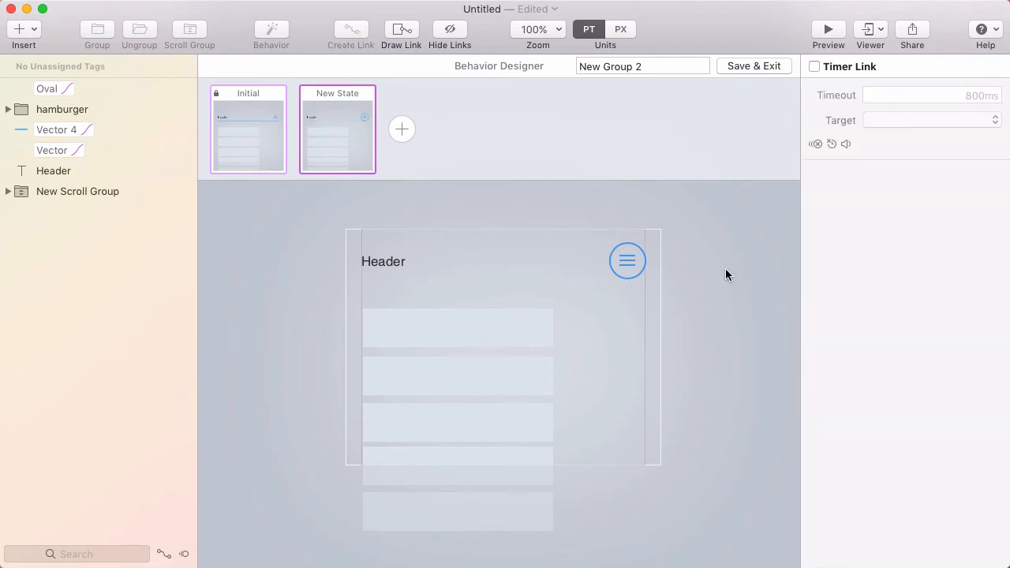
left_click(258, 140)
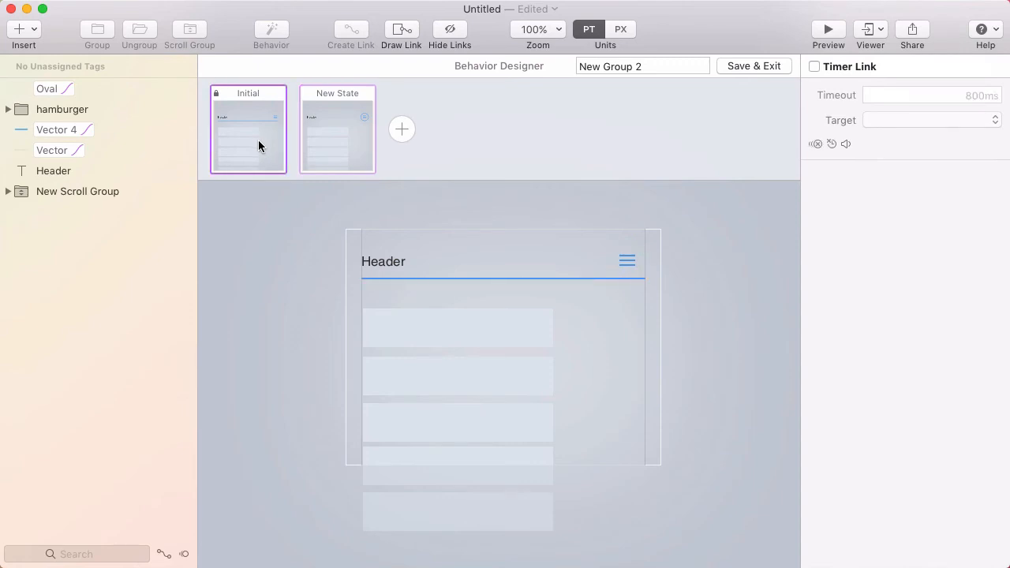
left_click(338, 144)
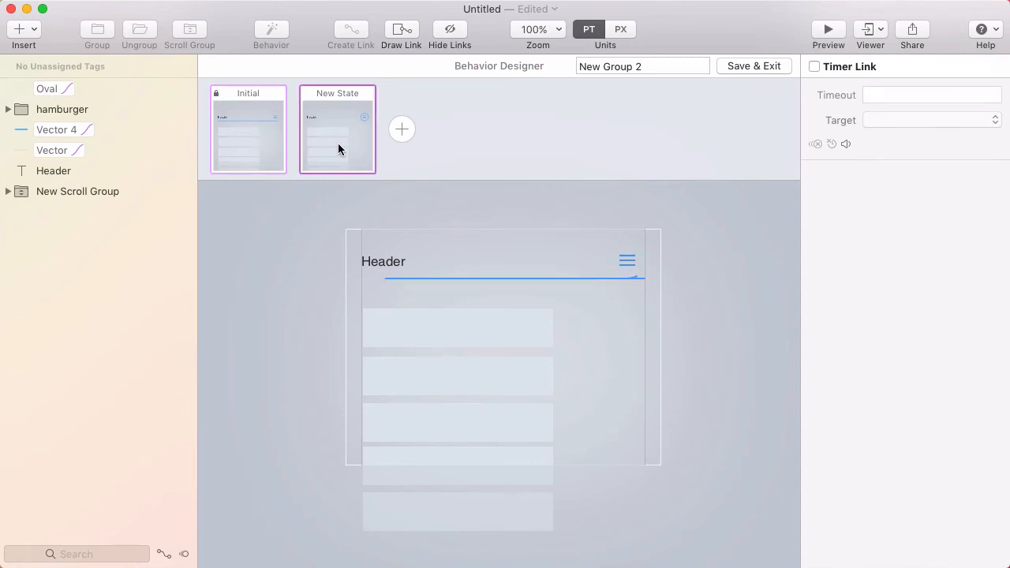
Switch repeatedly between the initial and new states to examine the short line segment at the underline's end during the transition
left_click(252, 142)
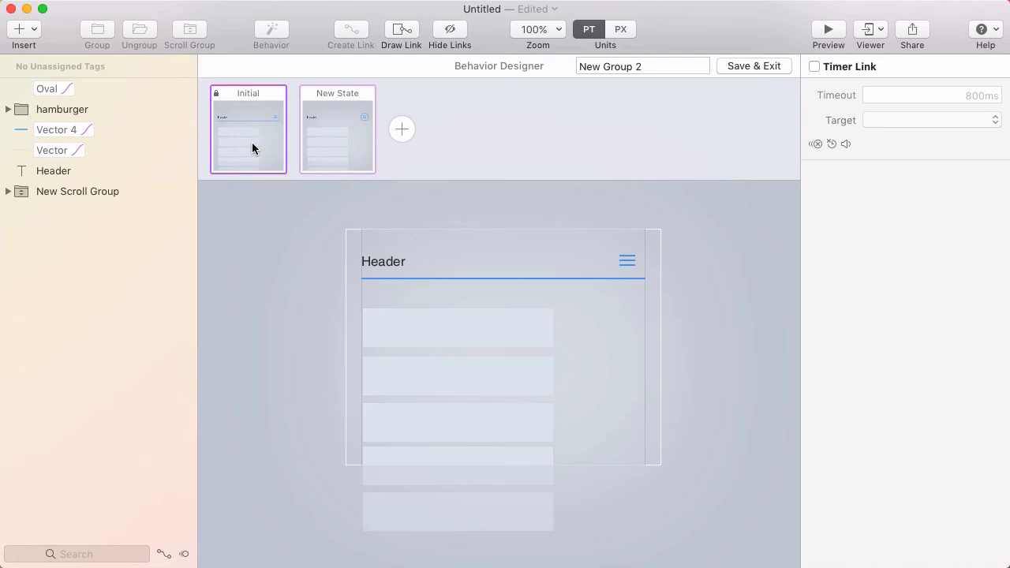
left_click(345, 142)
left_click(270, 142)
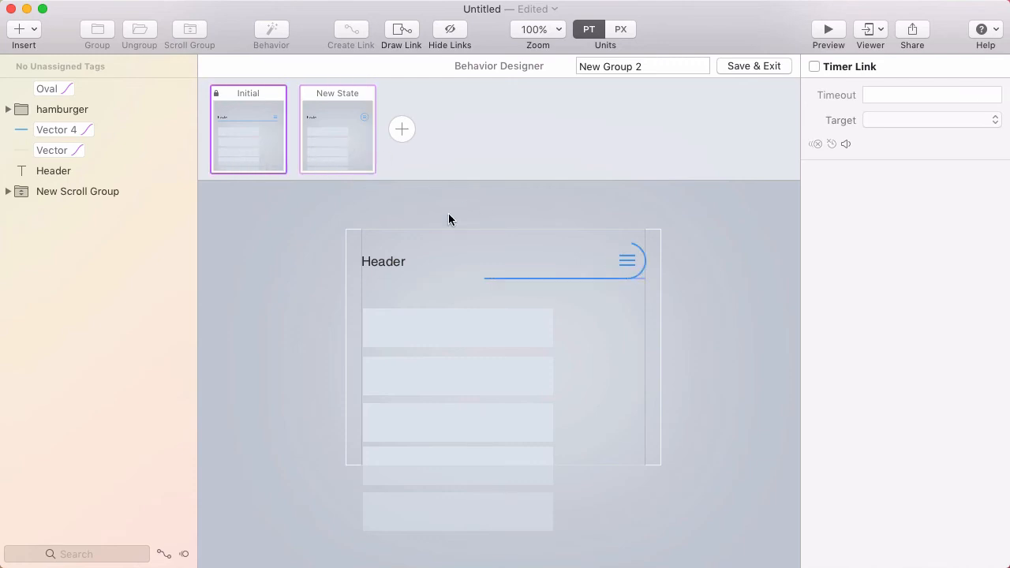
left_click(640, 279)
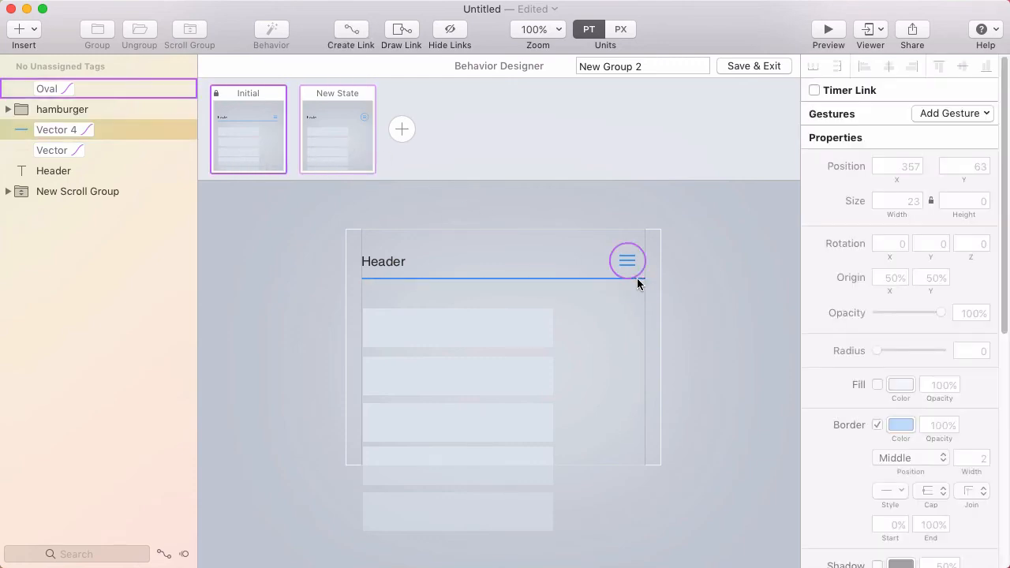
left_click(324, 134)
left_click(636, 279)
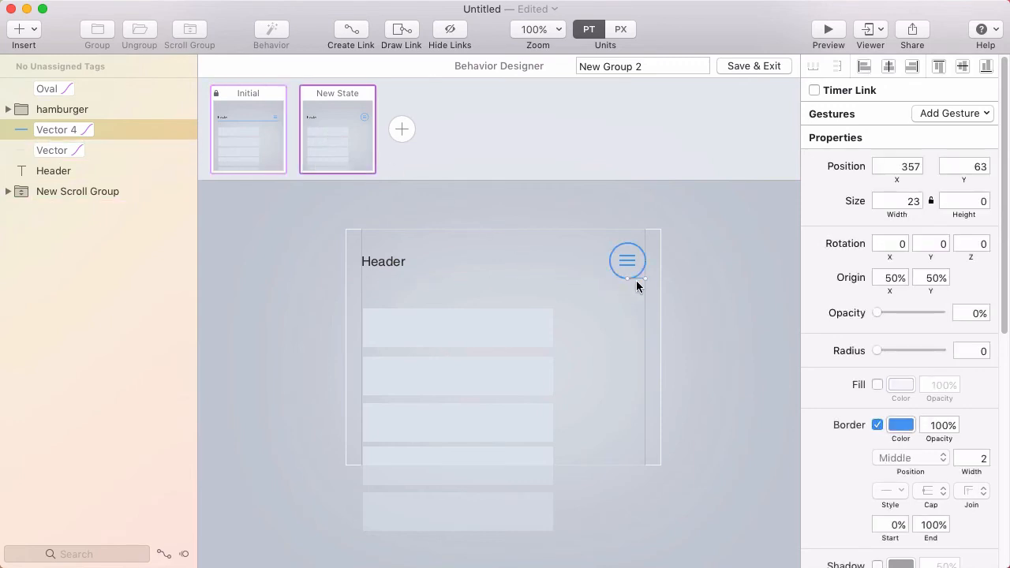
left_click_drag(644, 280, 629, 278)
left_click(257, 138)
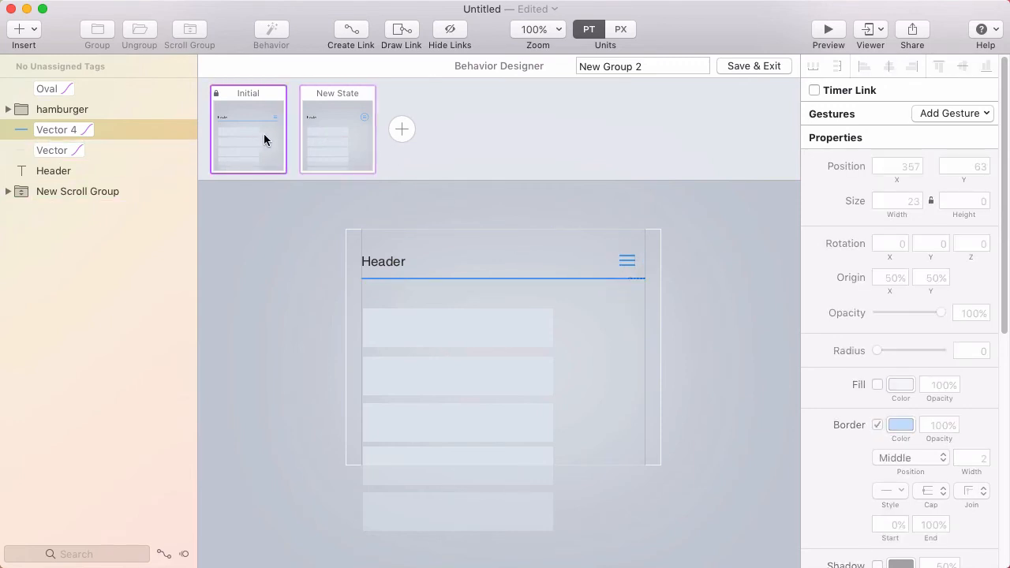
left_click(342, 138)
left_click(250, 139)
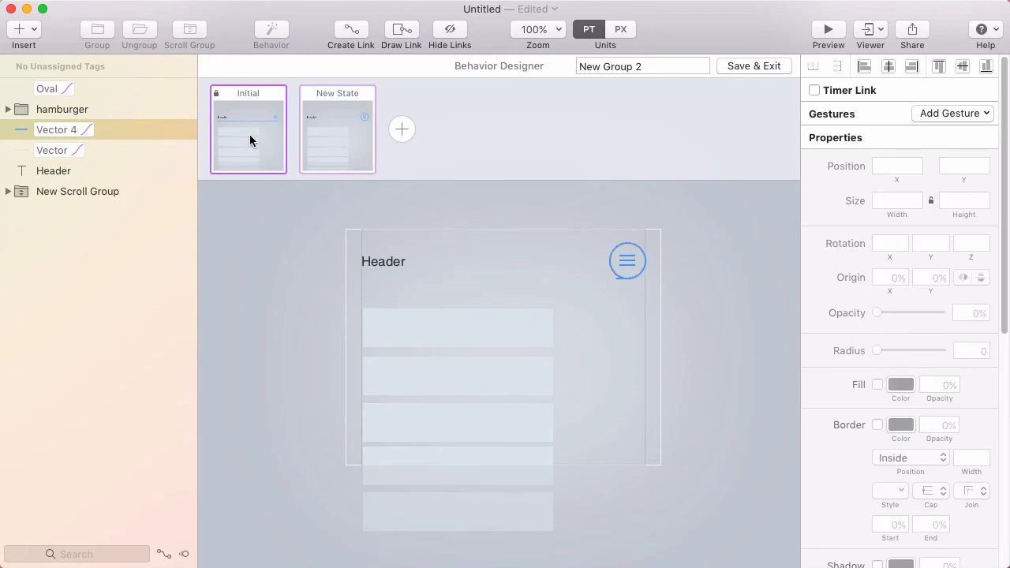
Set the short line segment's transition duration to 150 ms and replay the change between both states
left_click(680, 285)
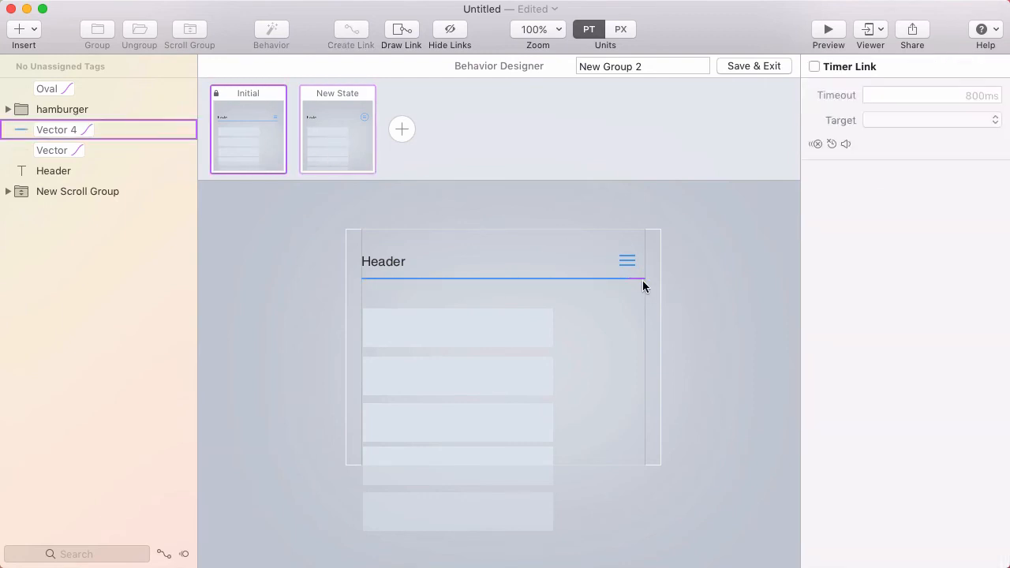
left_click(641, 278)
scroll(868, 394, "down", 10)
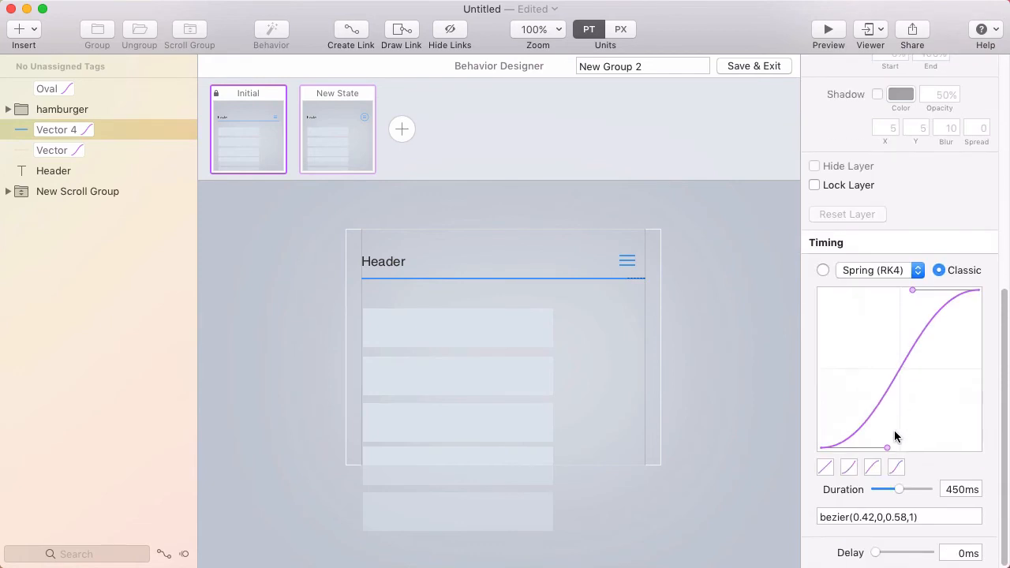
left_click_drag(899, 489, 882, 491)
left_click(707, 301)
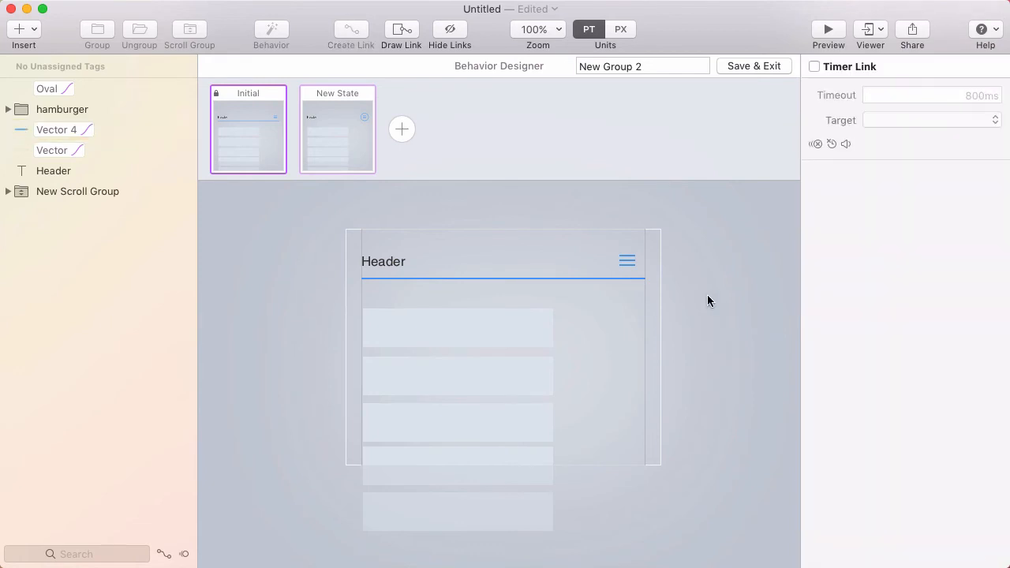
left_click(322, 136)
left_click(248, 139)
left_click(351, 145)
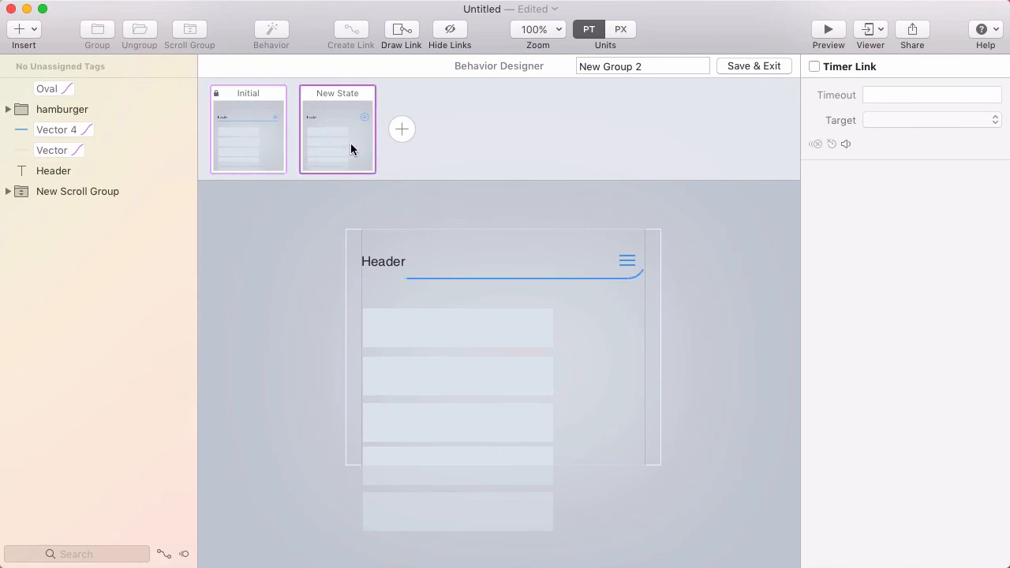
left_click(255, 145)
Set the short line segment's transition duration to 300 ms and check the change between the initial and new states
left_click(638, 272)
left_click(641, 282)
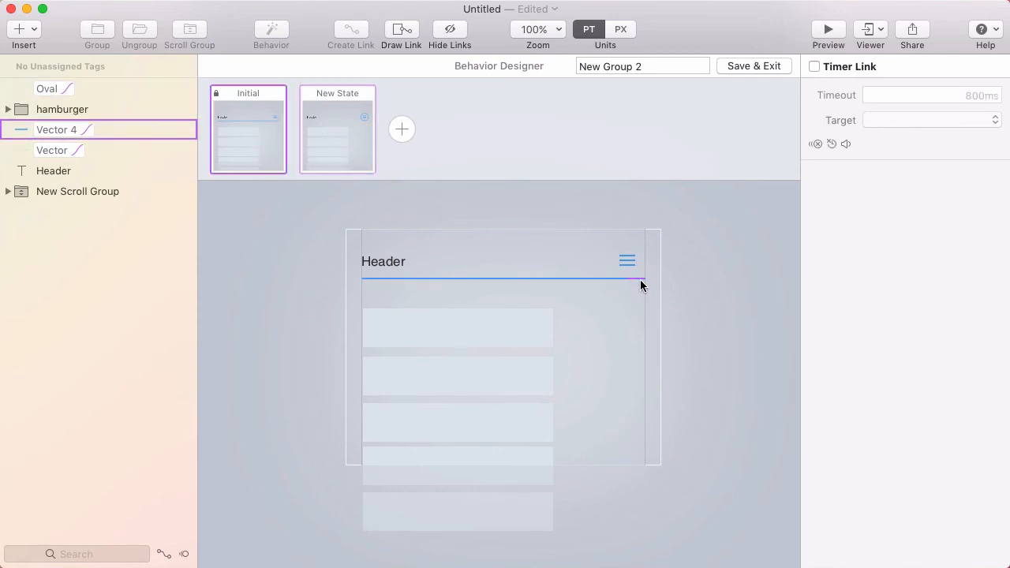
scroll(908, 426, "down", 6)
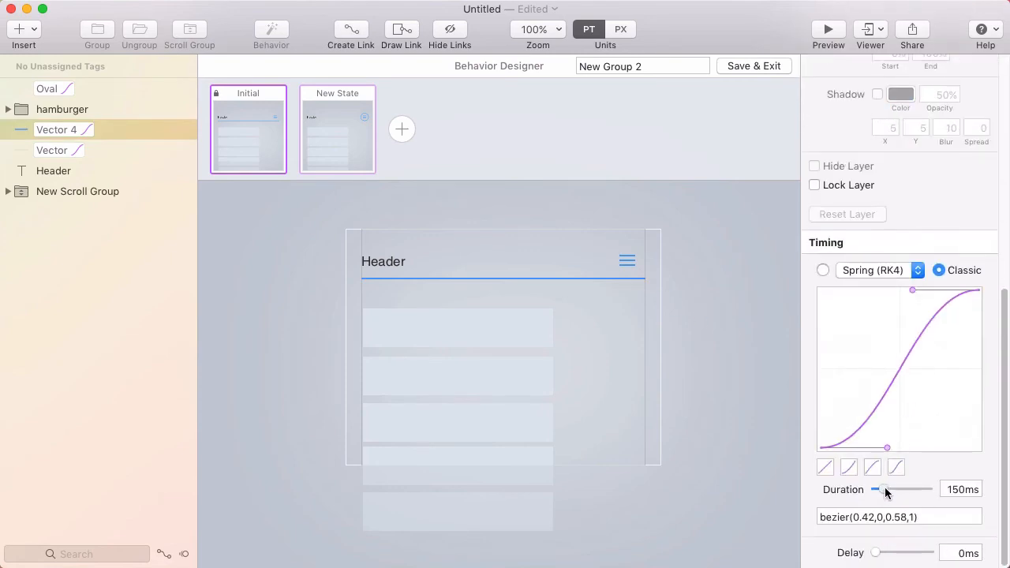
left_click_drag(885, 489, 892, 490)
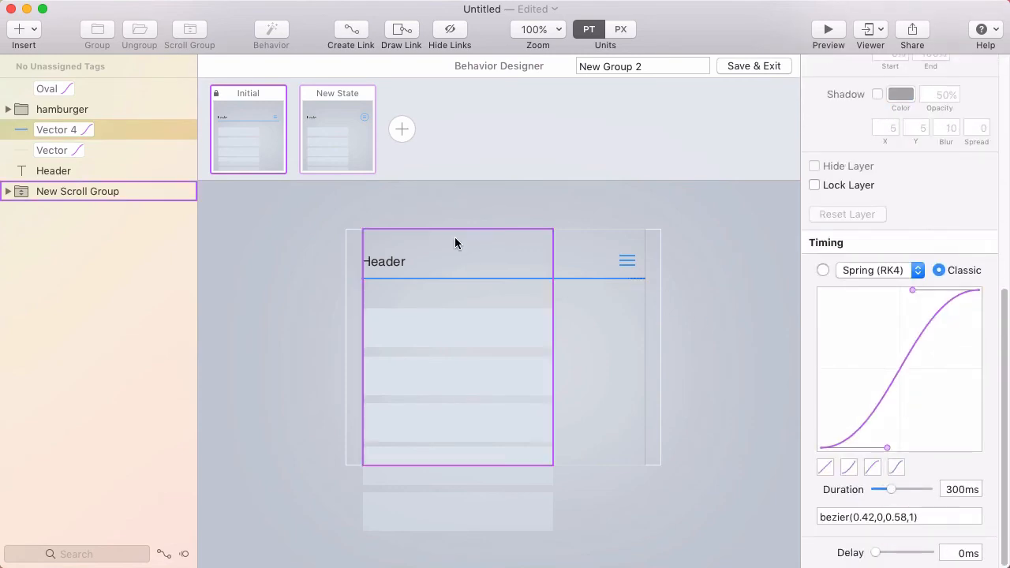
left_click(322, 129)
left_click(238, 132)
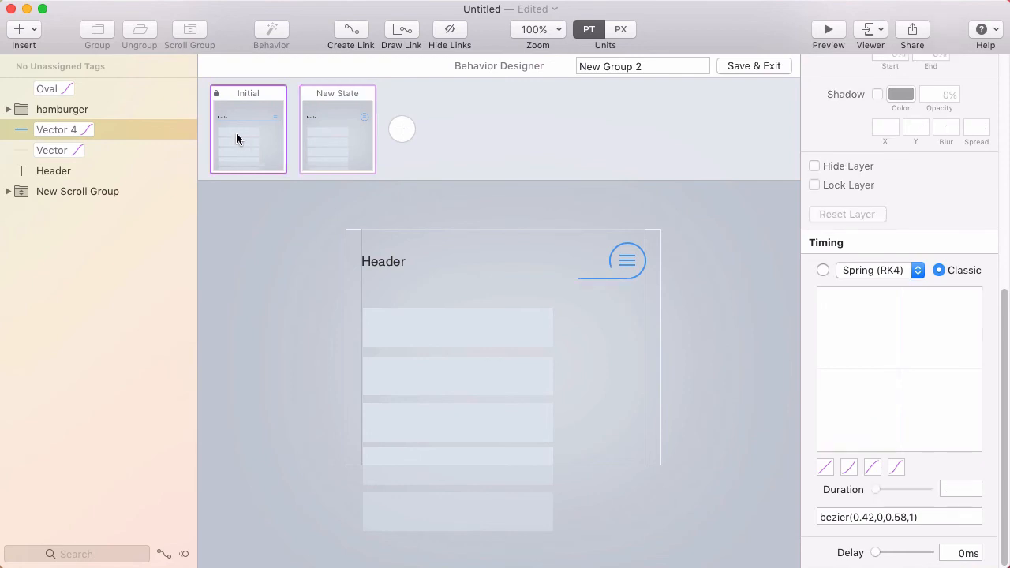
left_click(565, 210)
left_click(334, 125)
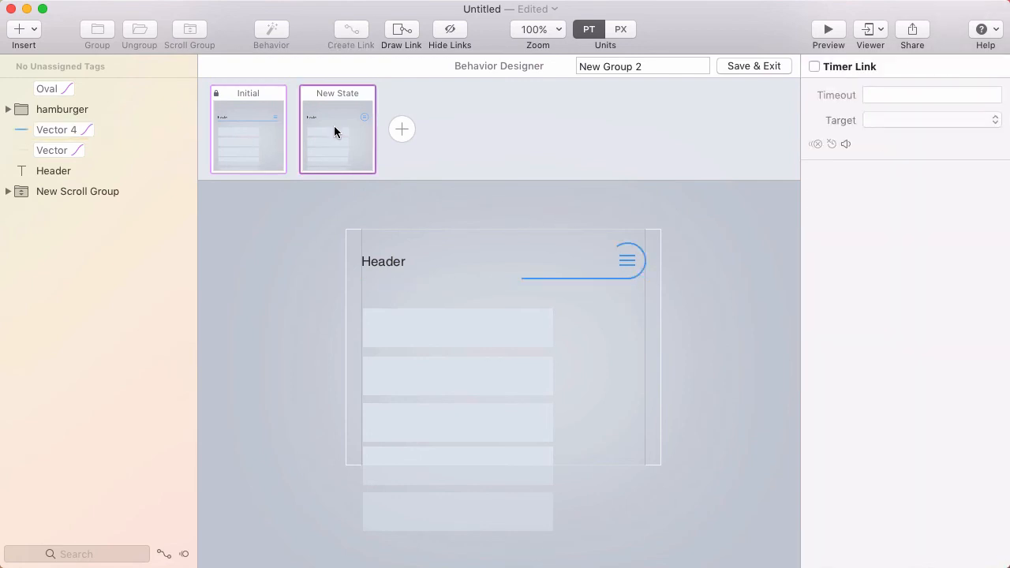
left_click(246, 128)
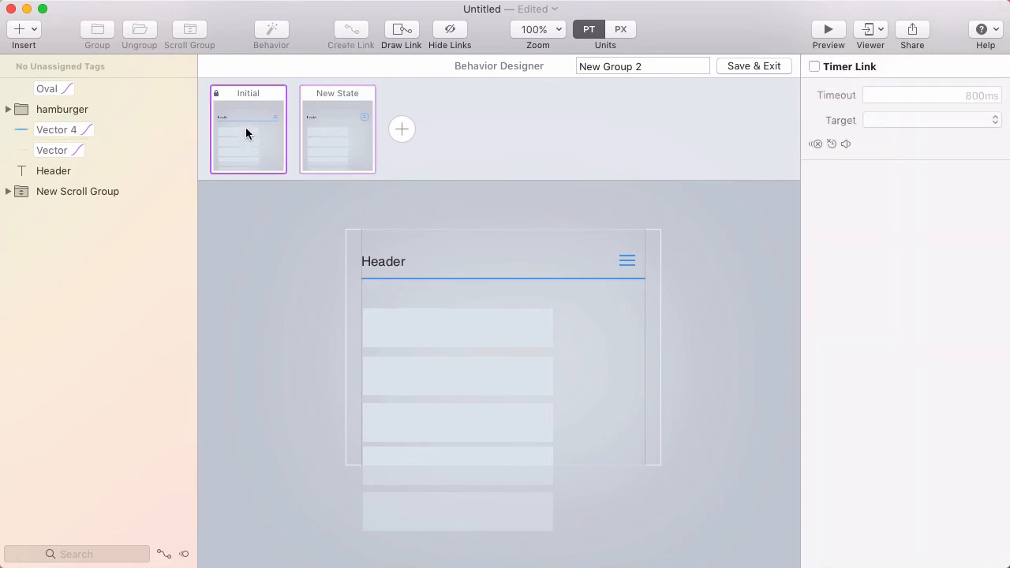
Link the scroll group to New State with a vertical scroll gesture running from 0 to 100
left_click(434, 314)
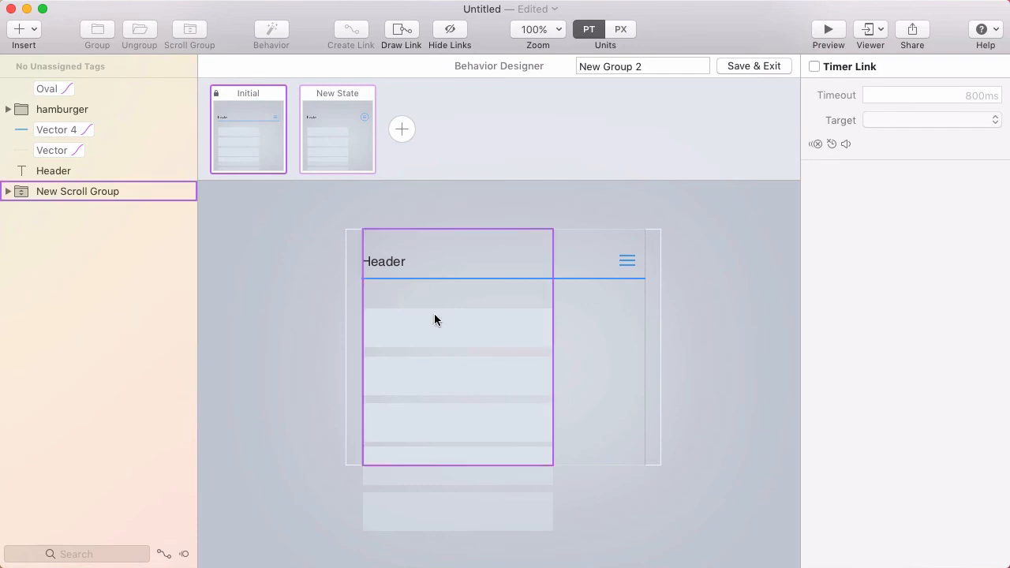
left_click(553, 360)
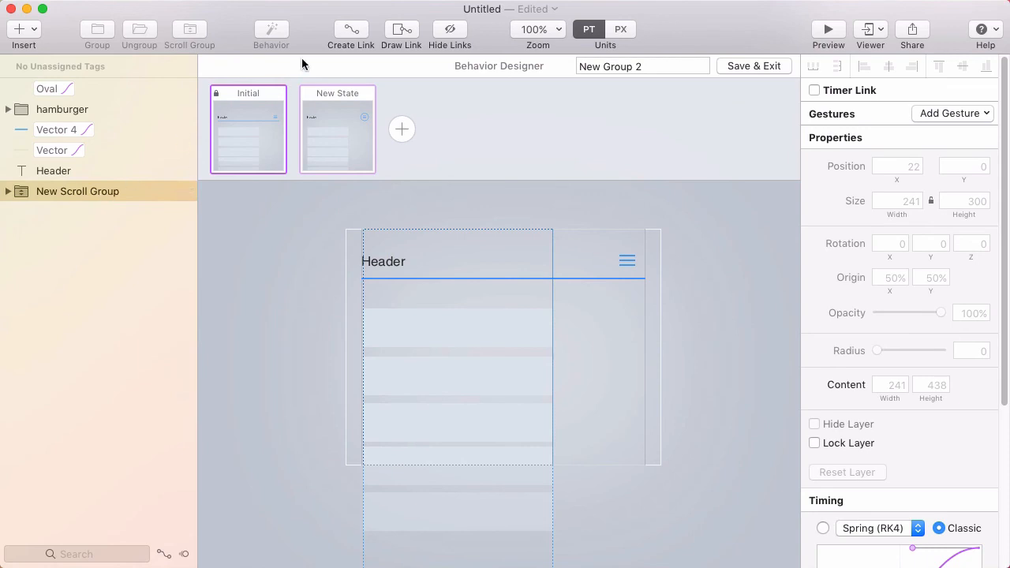
left_click(347, 35)
left_click(319, 124)
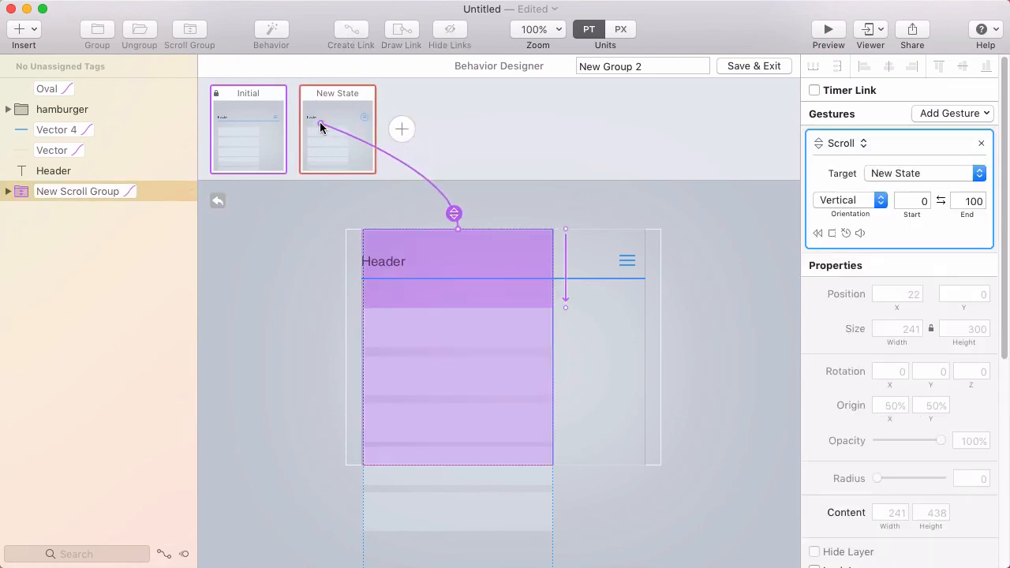
left_click(382, 185)
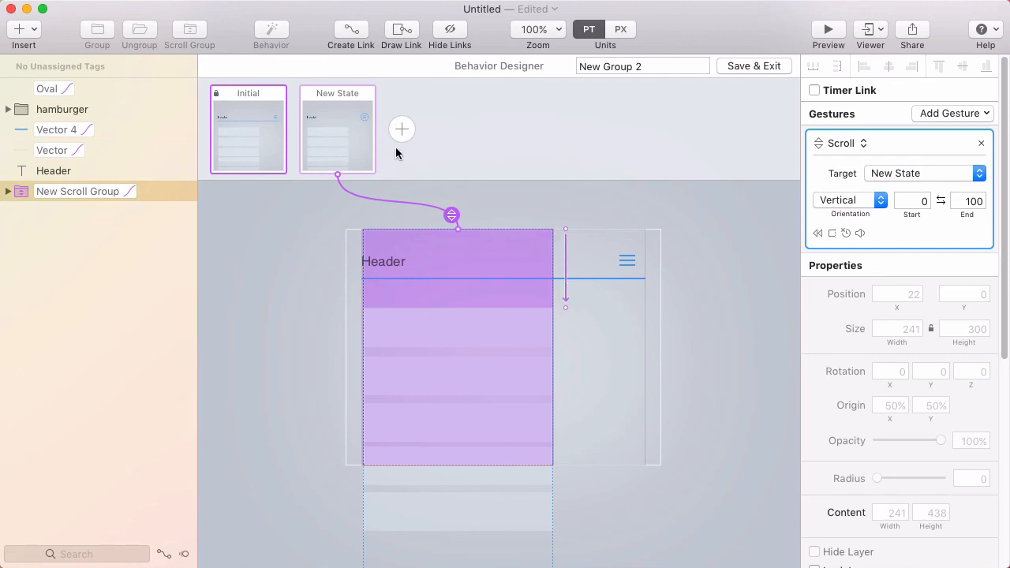
Preview the prototype and scroll its content down and back up to test the underline-to-circle transition
left_click(828, 31)
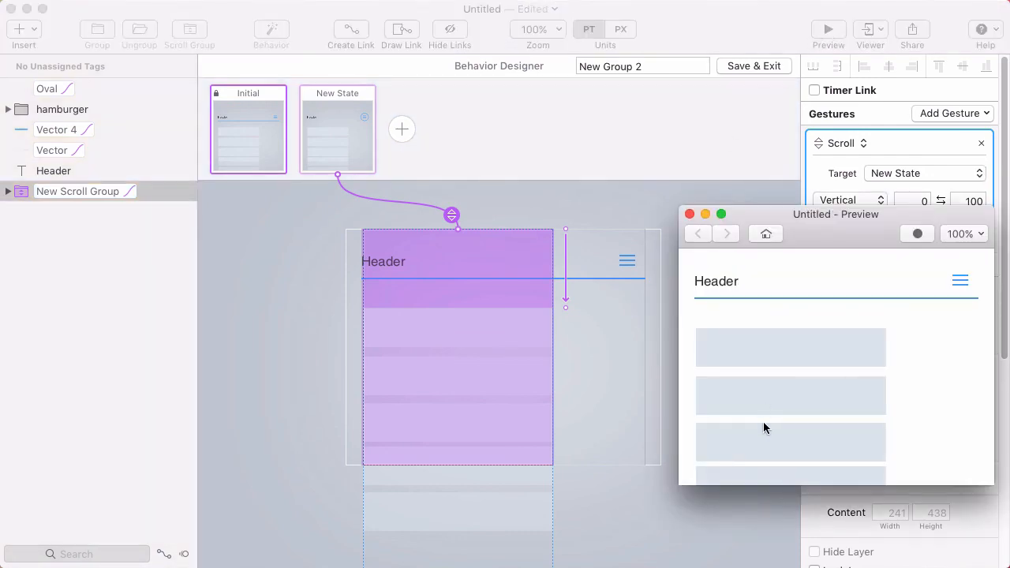
scroll(769, 450, "up", 1)
scroll(770, 453, "down", 3)
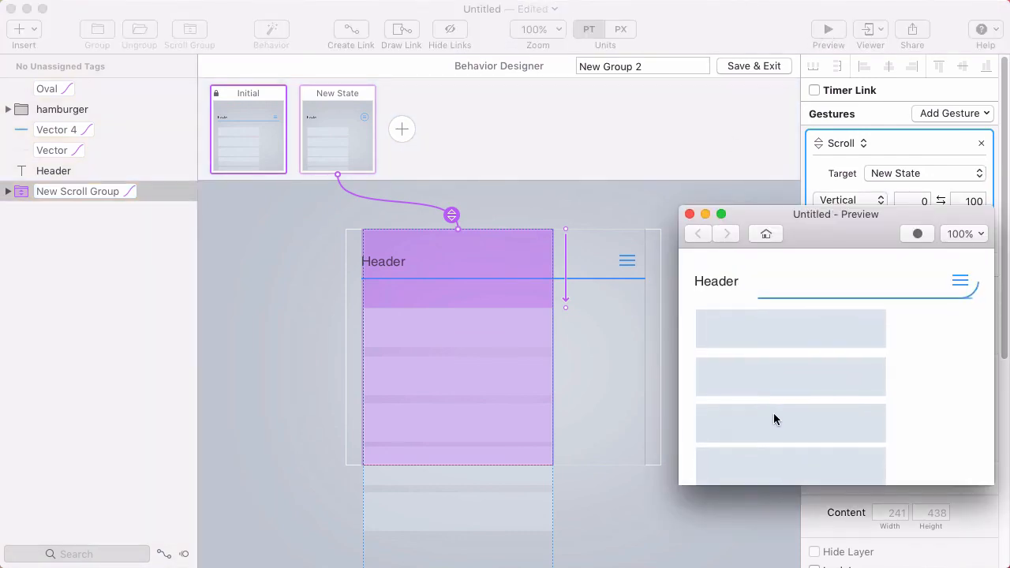
left_click_drag(774, 403, 800, 278)
left_click_drag(797, 321, 799, 428)
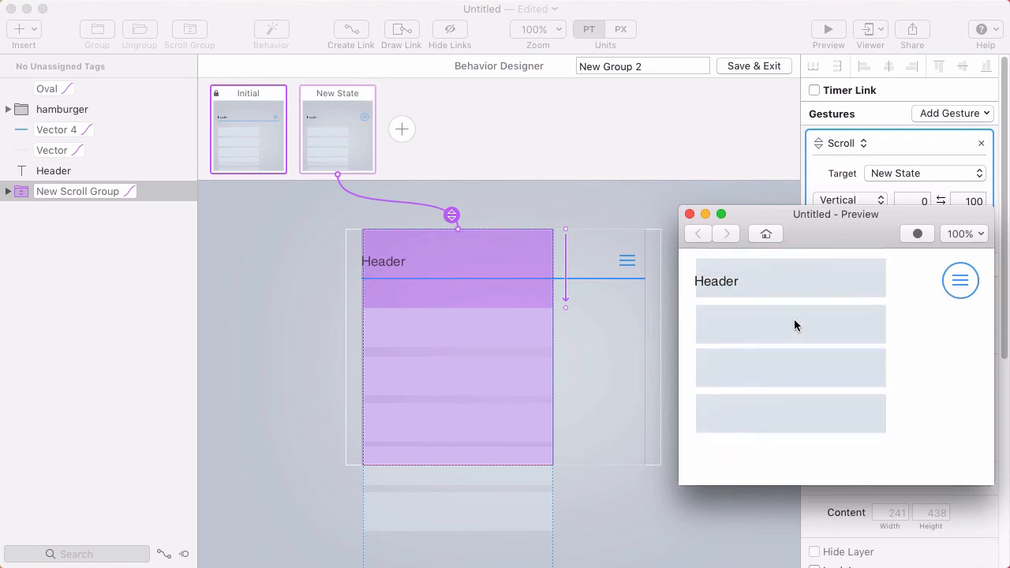
Save and exit the behavior, and hide the short line segment Vector 4 at the underline's end
left_click(734, 64)
left_click(735, 68)
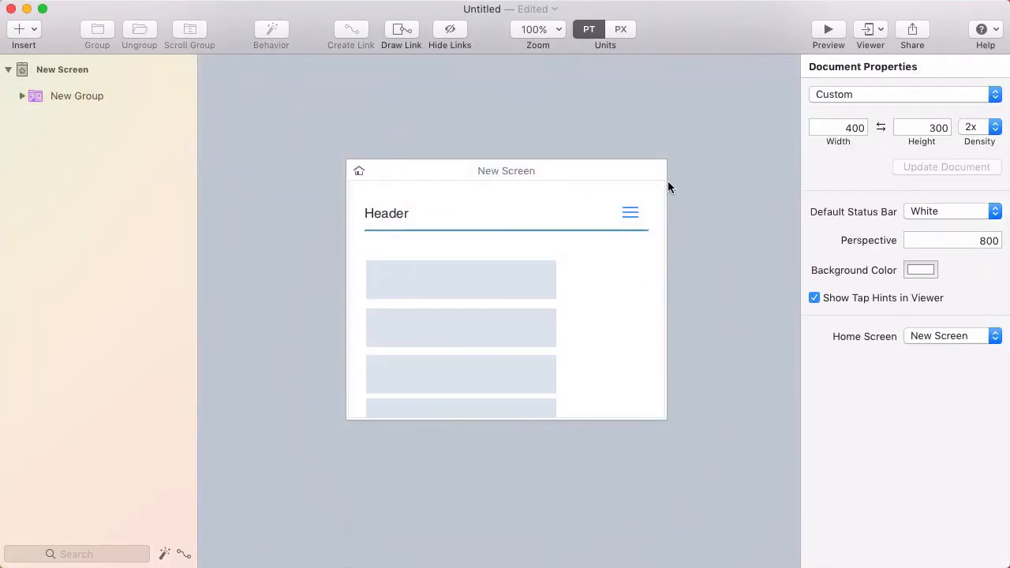
left_click(644, 230)
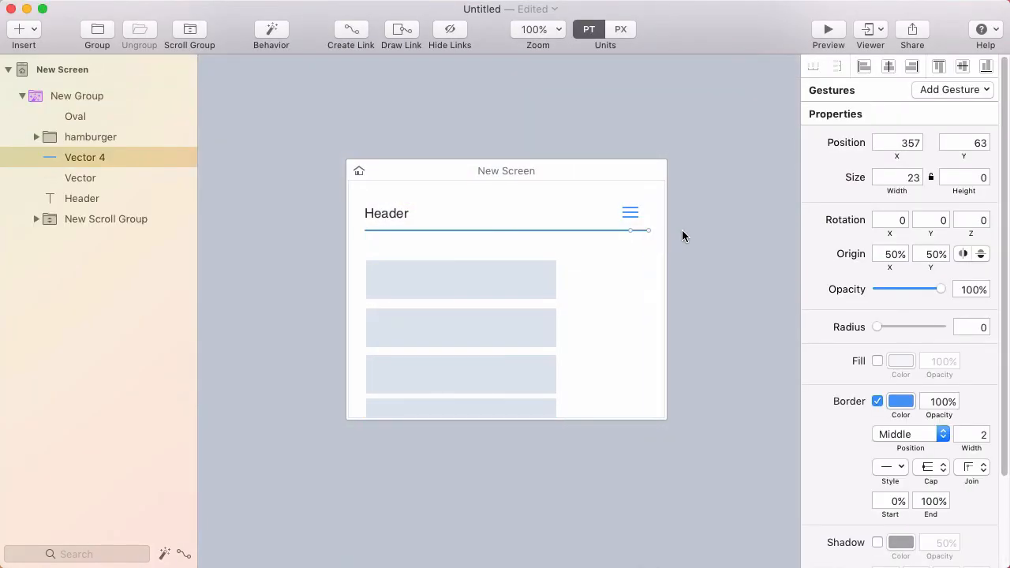
mouse_move(193, 163)
Preview the prototype with the short segment hidden, scrolling the content repeatedly to examine the underline curling into the circle
left_click(829, 32)
scroll(784, 348, "down", 5)
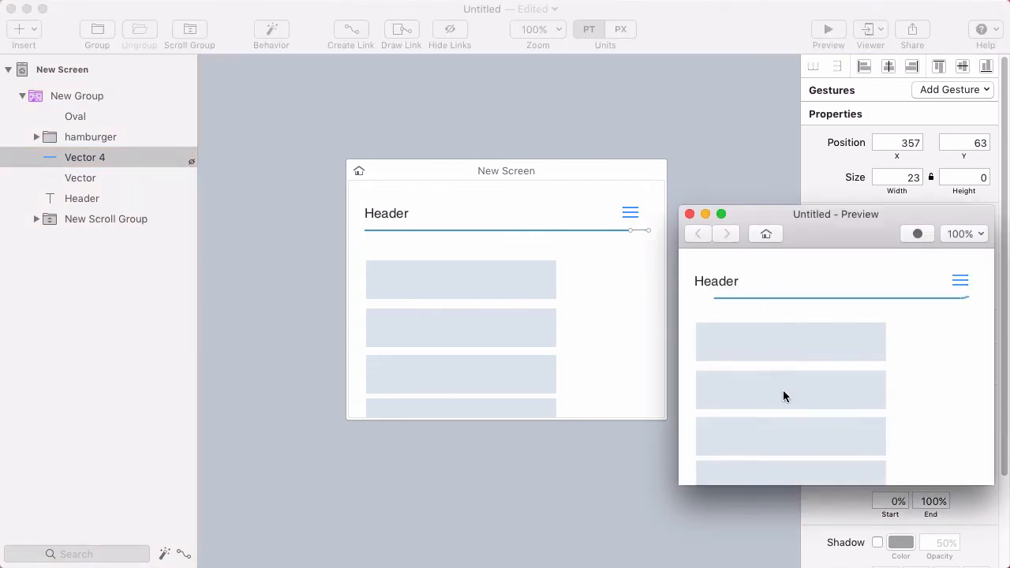
scroll(792, 331, "up", 5)
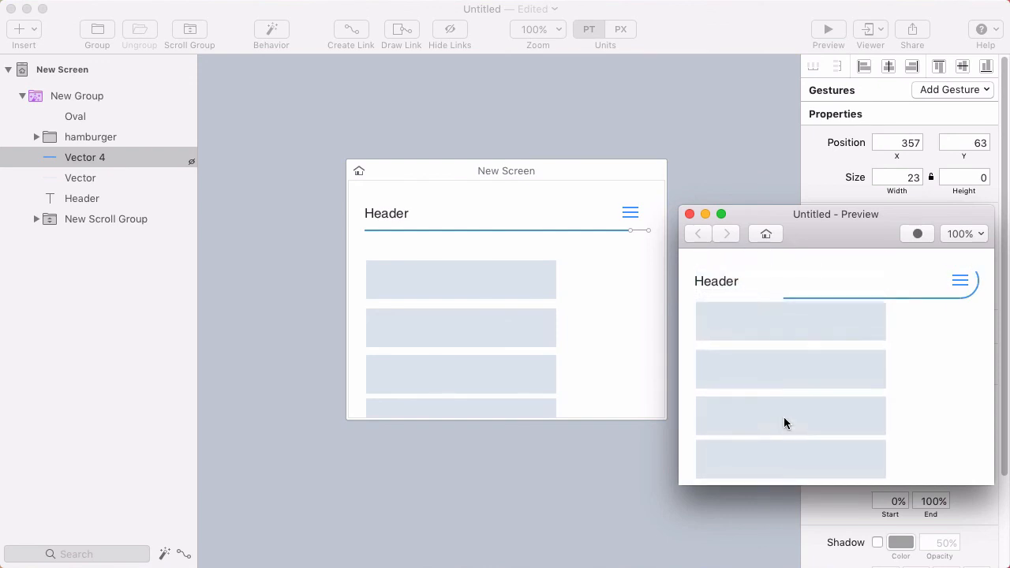
scroll(782, 383, "down", 5)
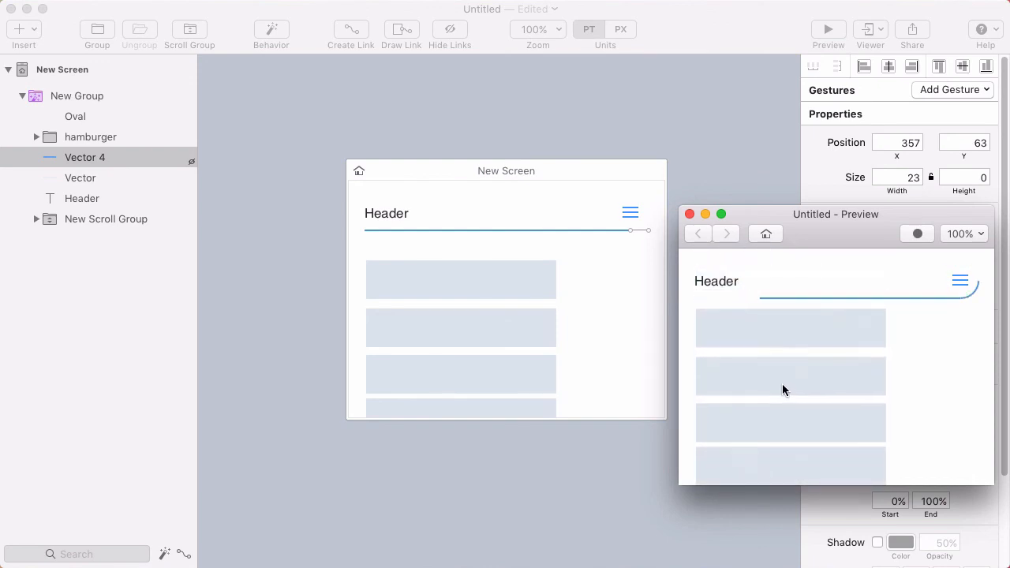
scroll(786, 379, "up", 5)
scroll(781, 411, "down", 5)
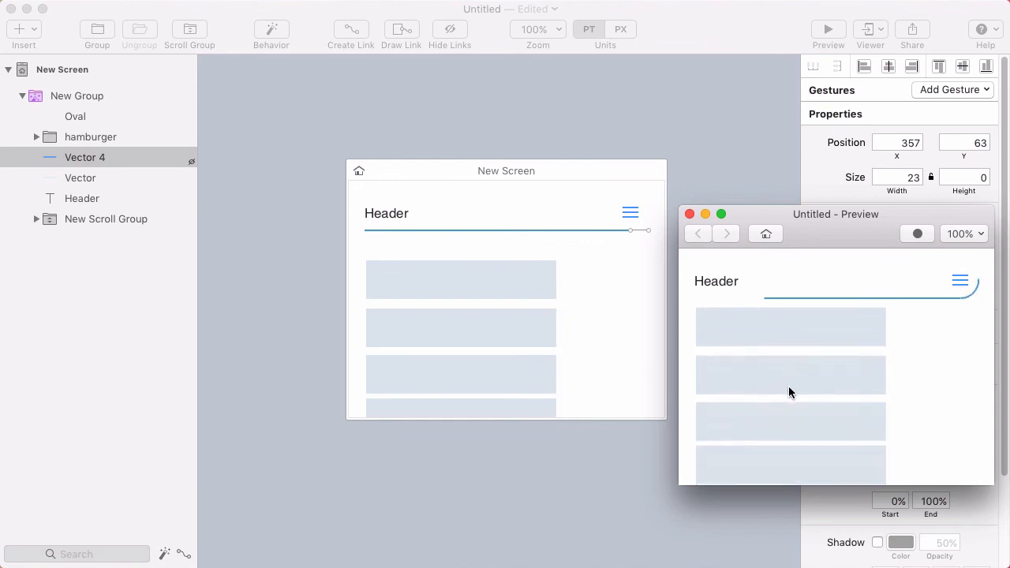
scroll(790, 331, "up", 4)
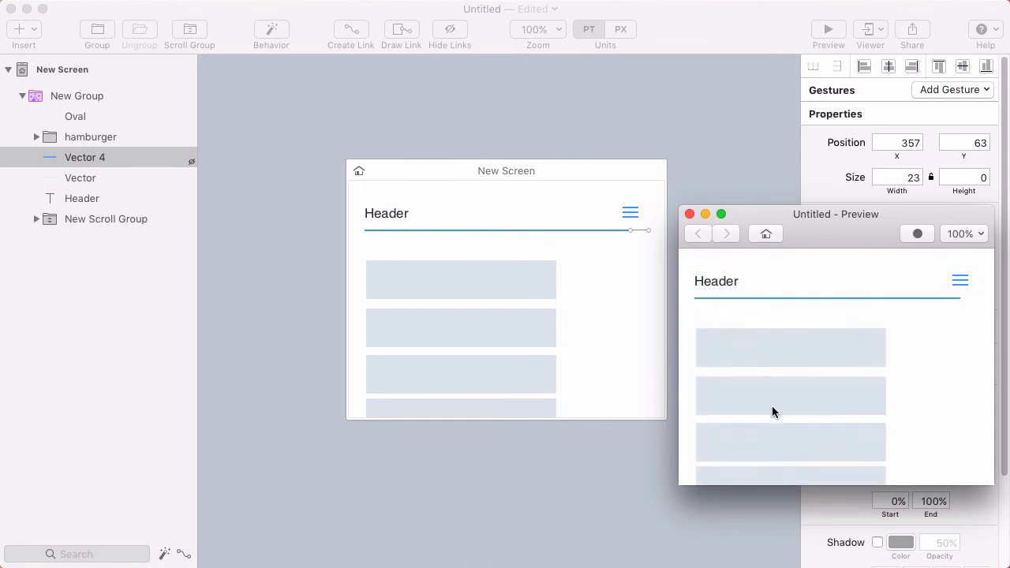
scroll(772, 406, "down", 5)
scroll(775, 347, "up", 5)
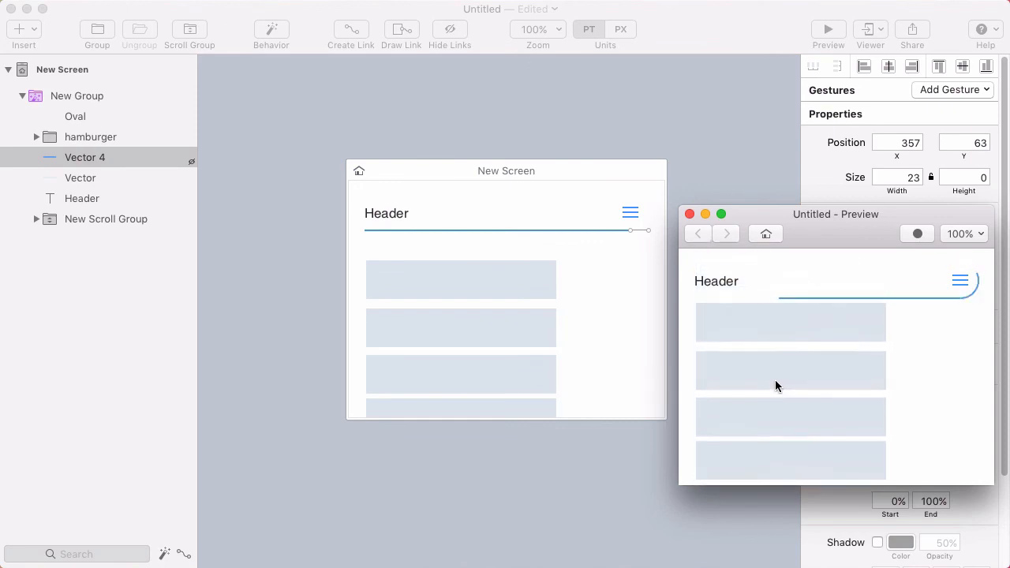
scroll(782, 427, "down", 4)
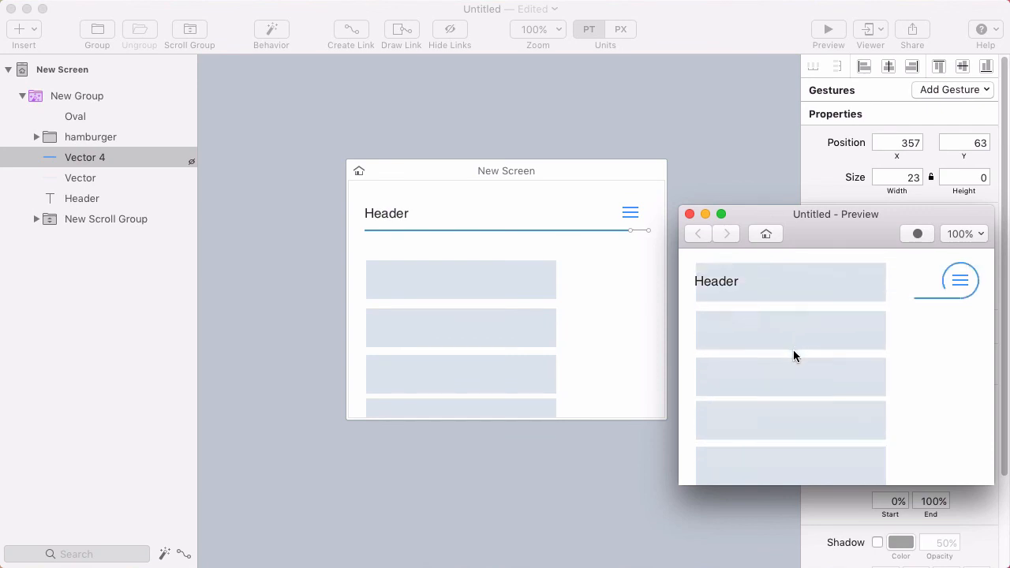
scroll(793, 332, "up", 3)
scroll(793, 386, "down", 5)
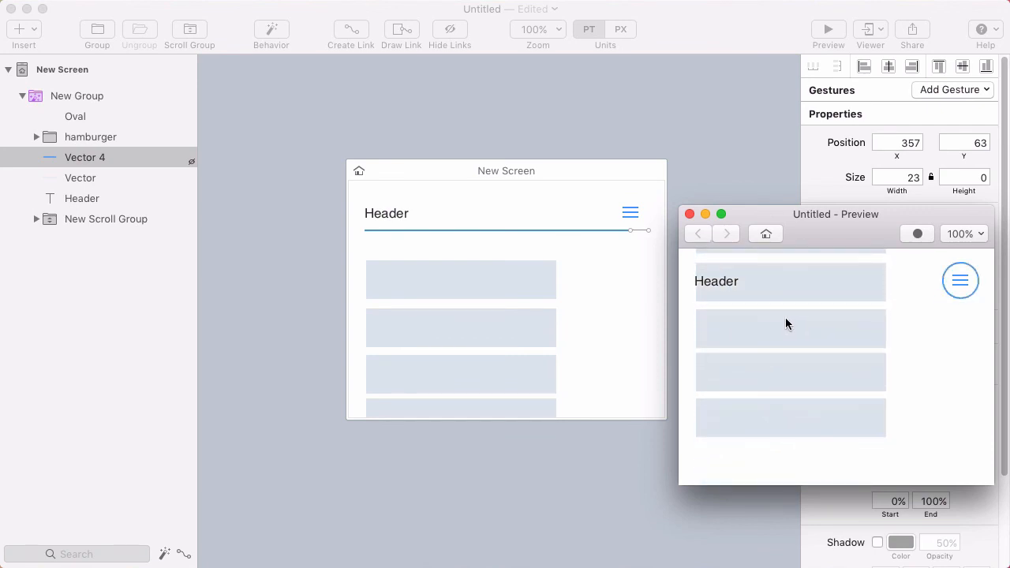
scroll(783, 323, "up", 2)
scroll(500, 353, "down", 1)
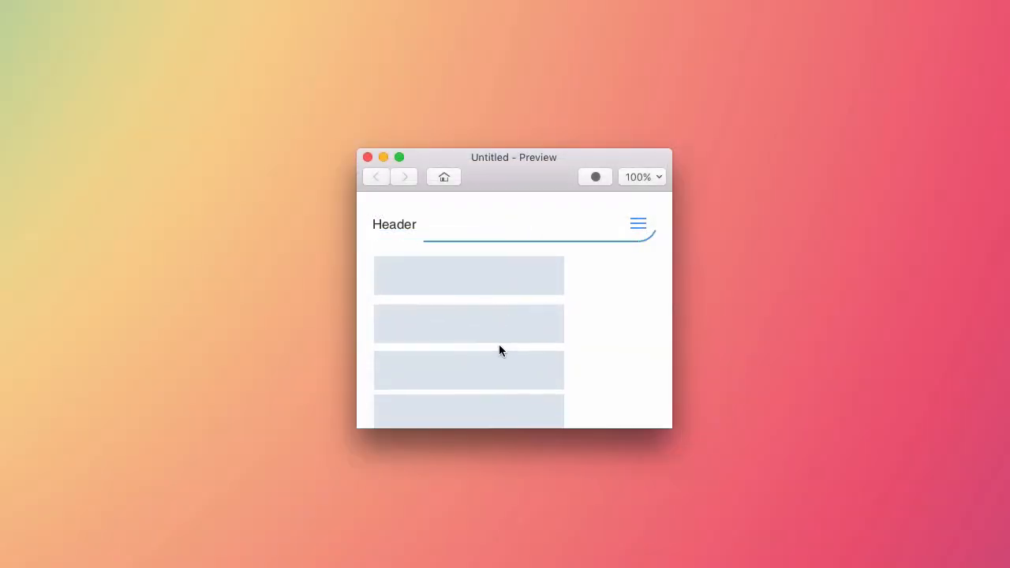
scroll(499, 351, "down", 2)
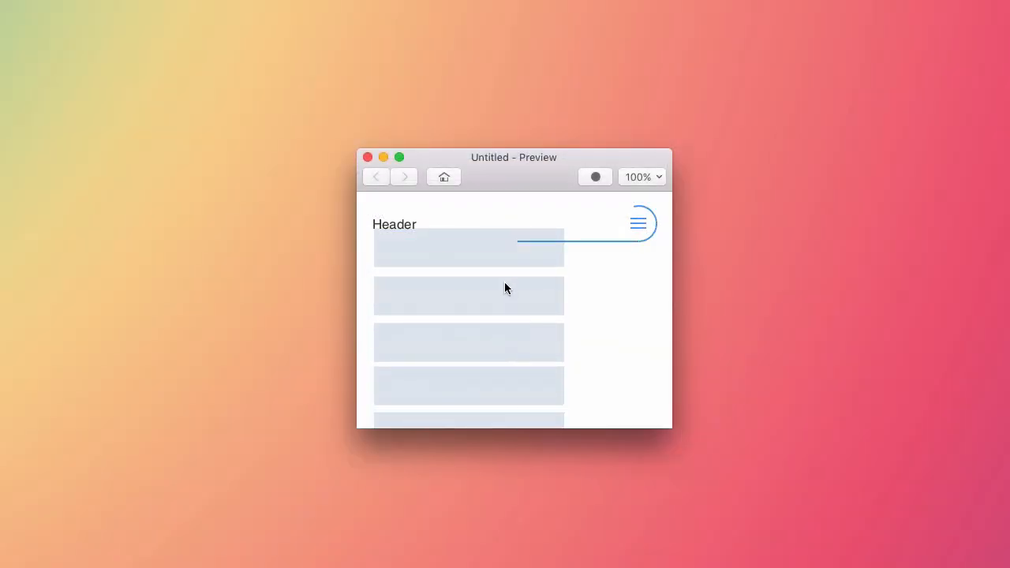
scroll(505, 286, "up", 3)
scroll(491, 360, "up", 1)
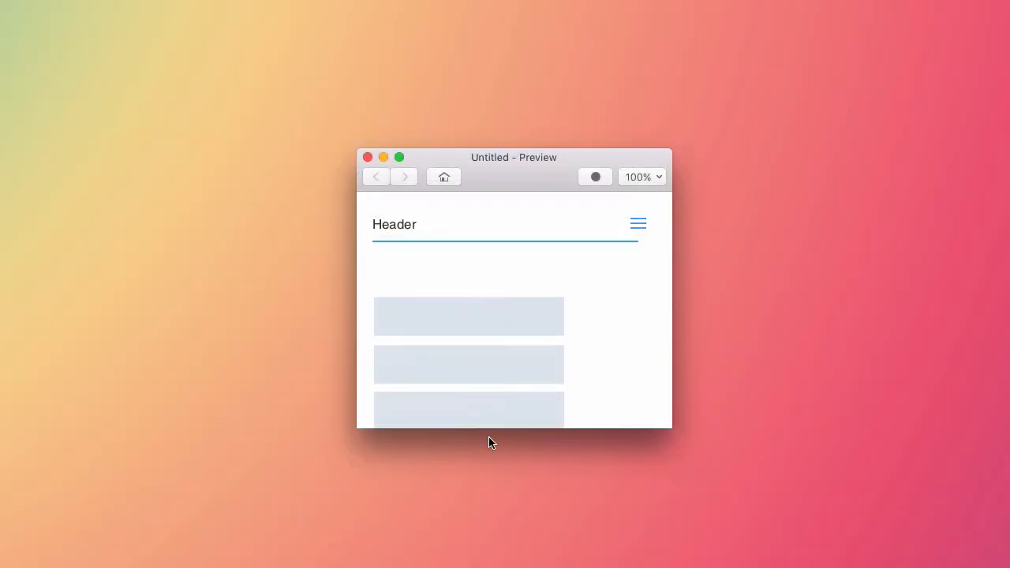
scroll(466, 375, "down", 3)
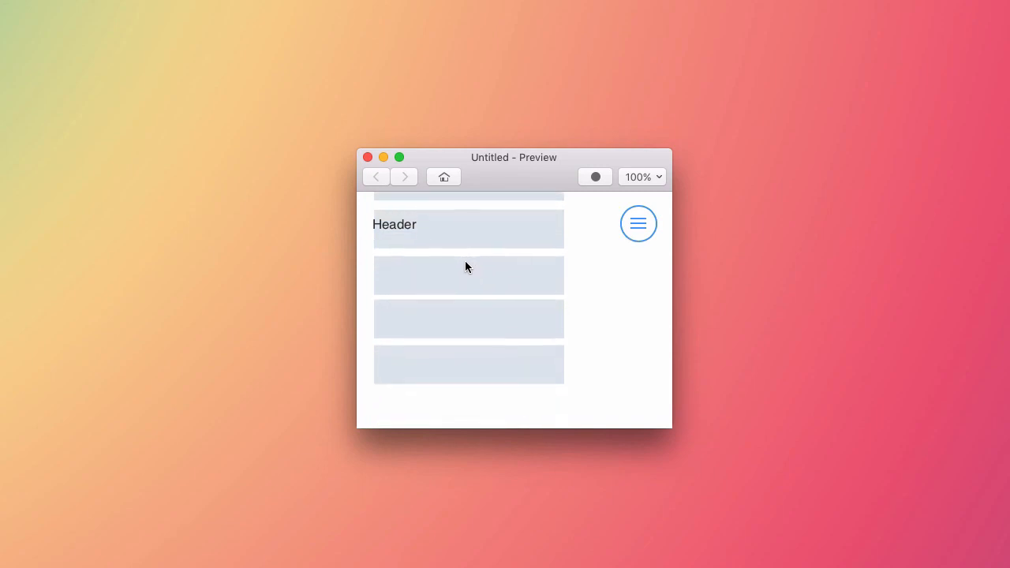
scroll(467, 266, "up", 3)
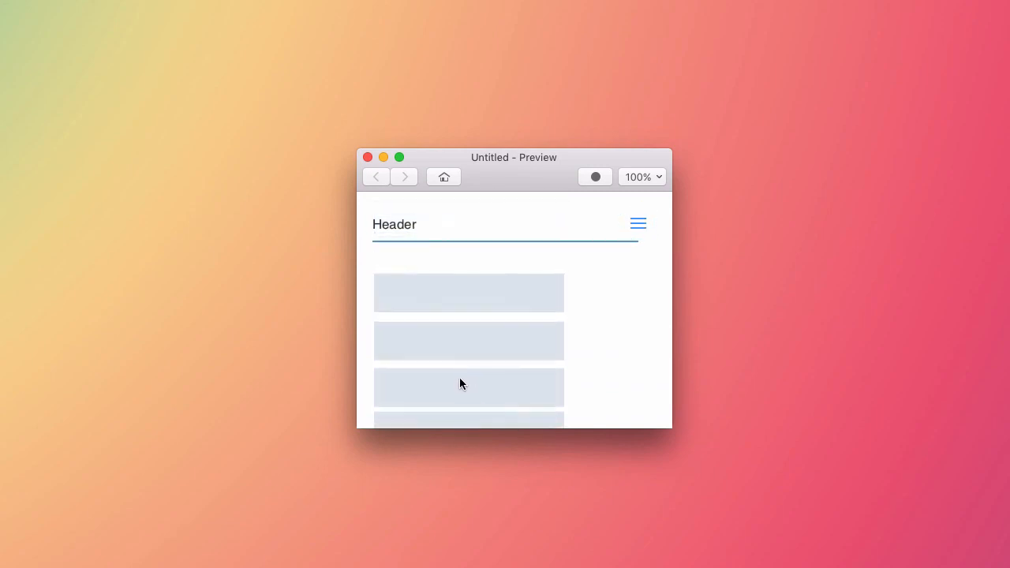